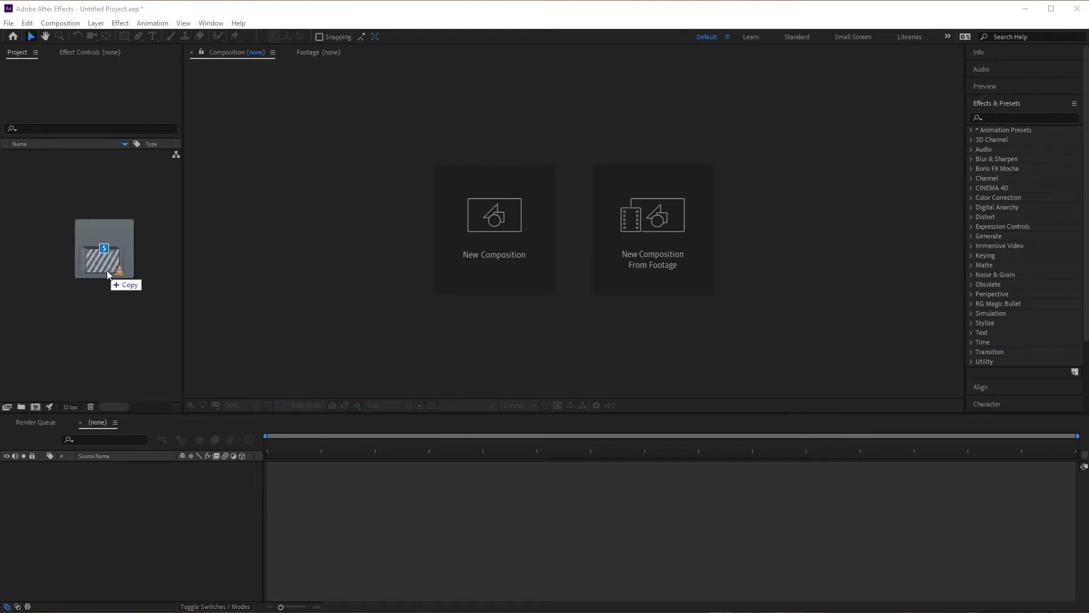
Step: Import the five MP4 clips P1010347, P1010337, DJI_0323, DJI_0296 and DJI_0294 into the project
drag(113, 275, 111, 274)
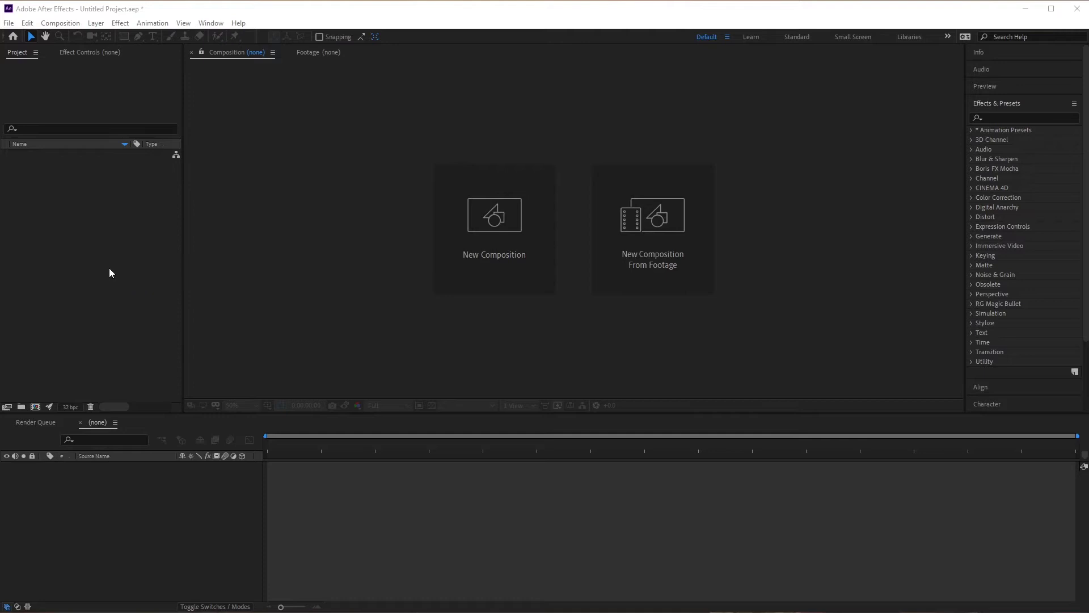
click(95, 231)
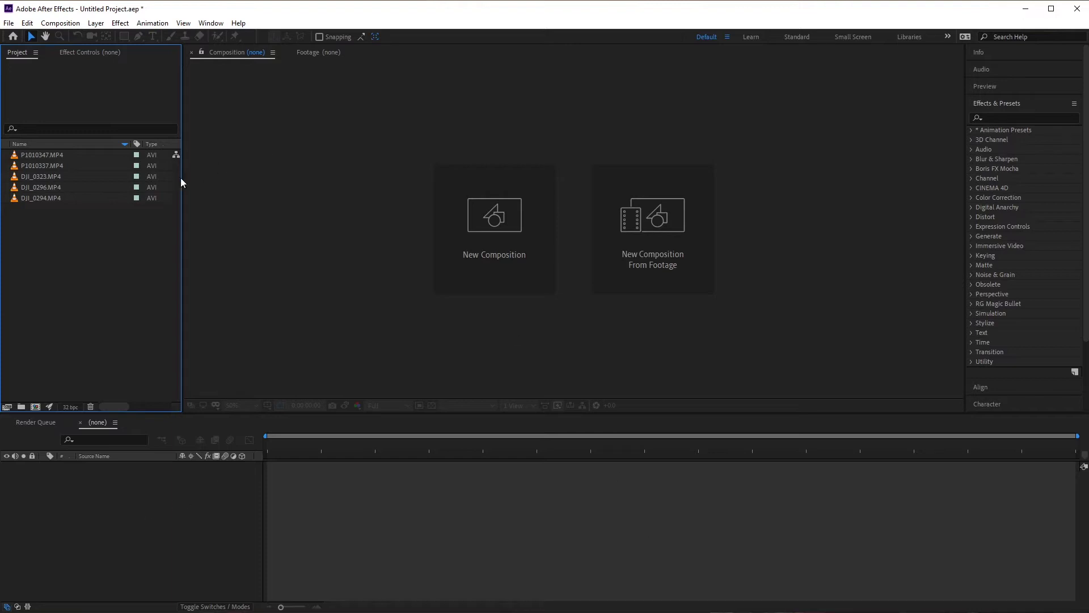
click(61, 23)
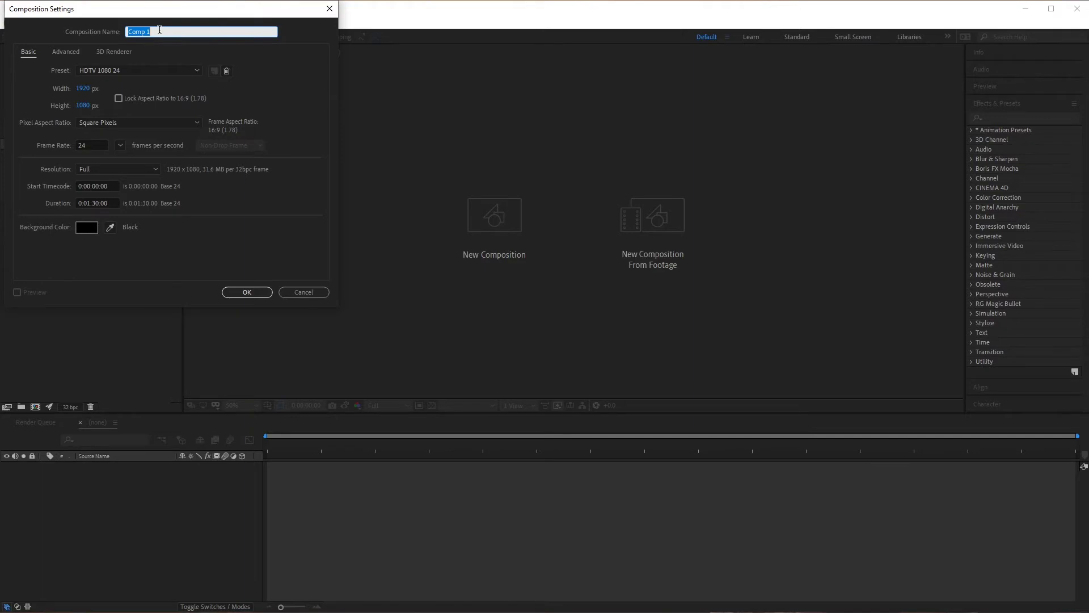
Step: Name the new HDTV 1080 24 composition starting_out and create it
text(starting_out)
click(244, 293)
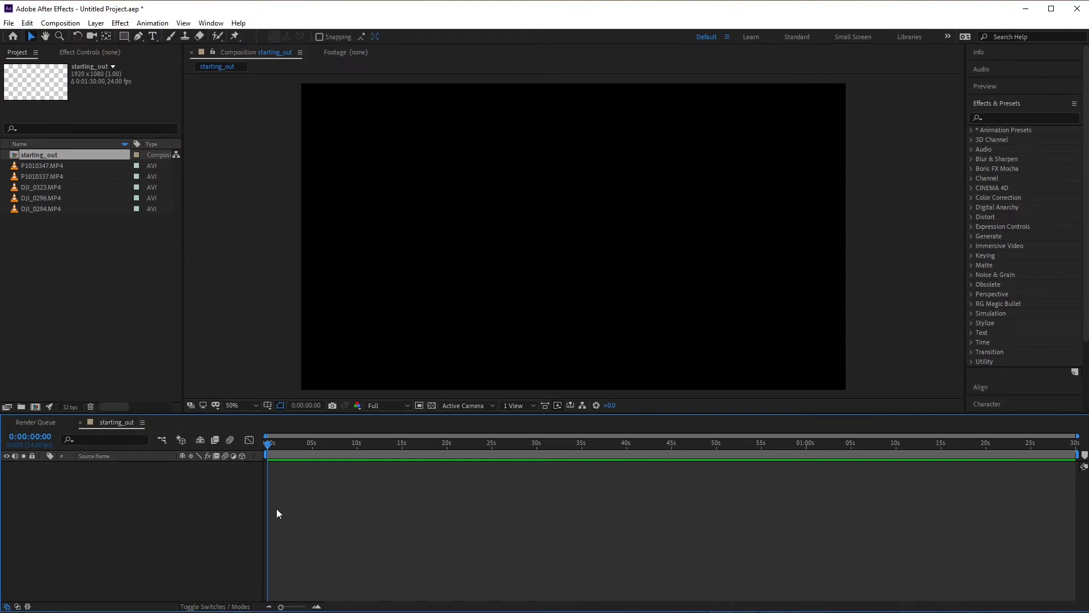
Step: Add the DJI_0323 lake clip to the starting_out timeline and preview it around 5 seconds
click(46, 209)
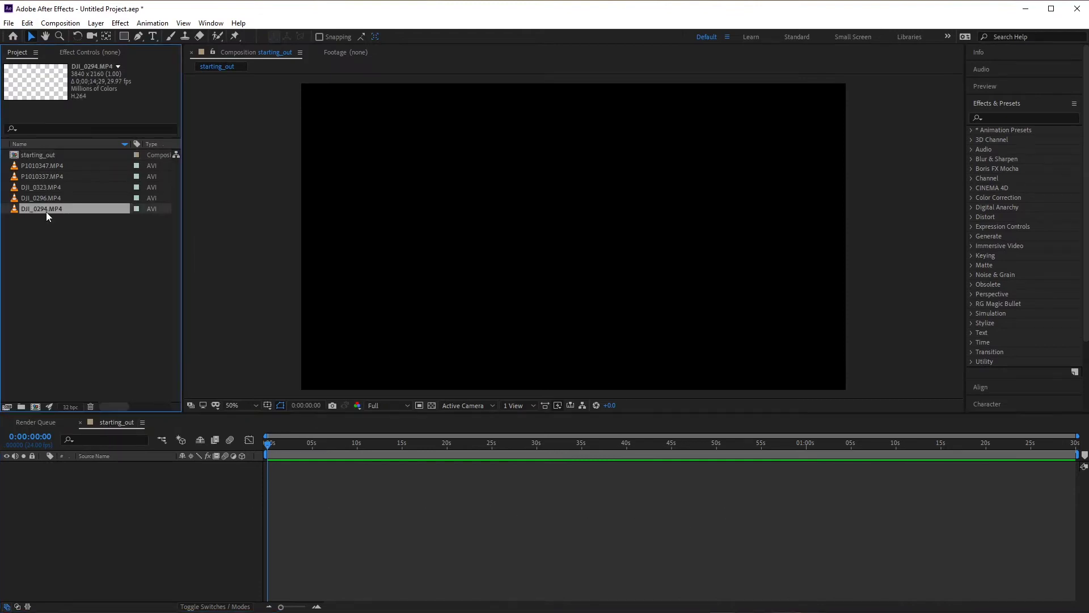
click(40, 198)
click(36, 210)
click(36, 188)
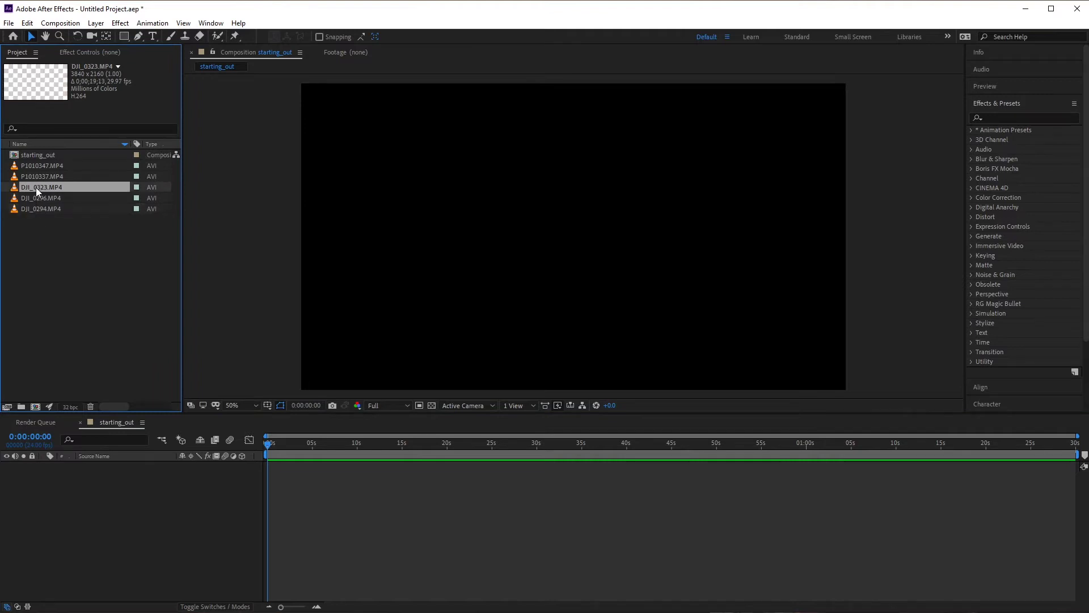
drag(35, 186, 299, 510)
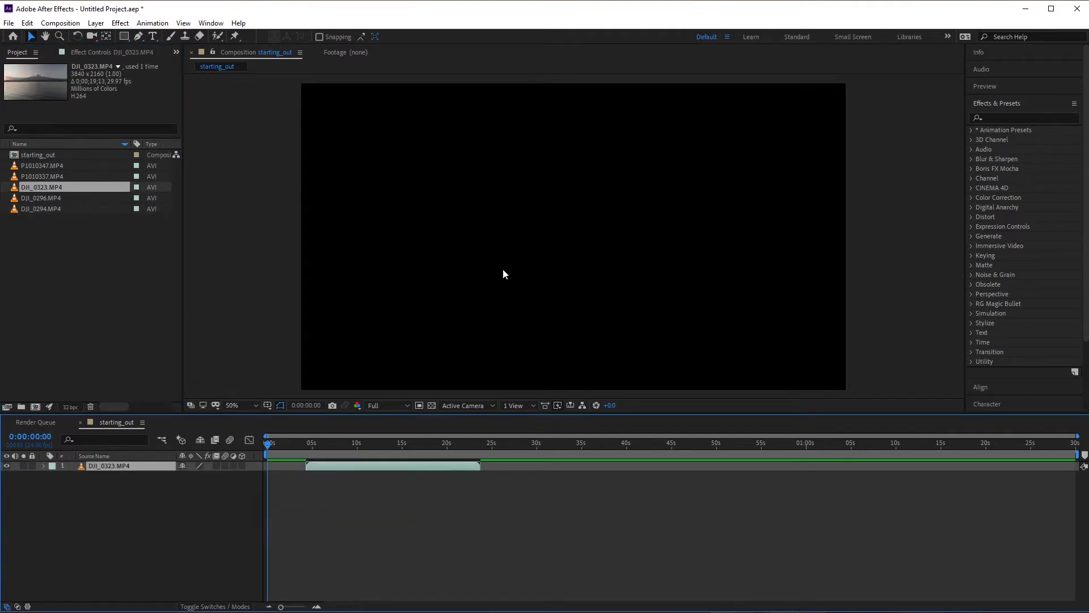
click(314, 442)
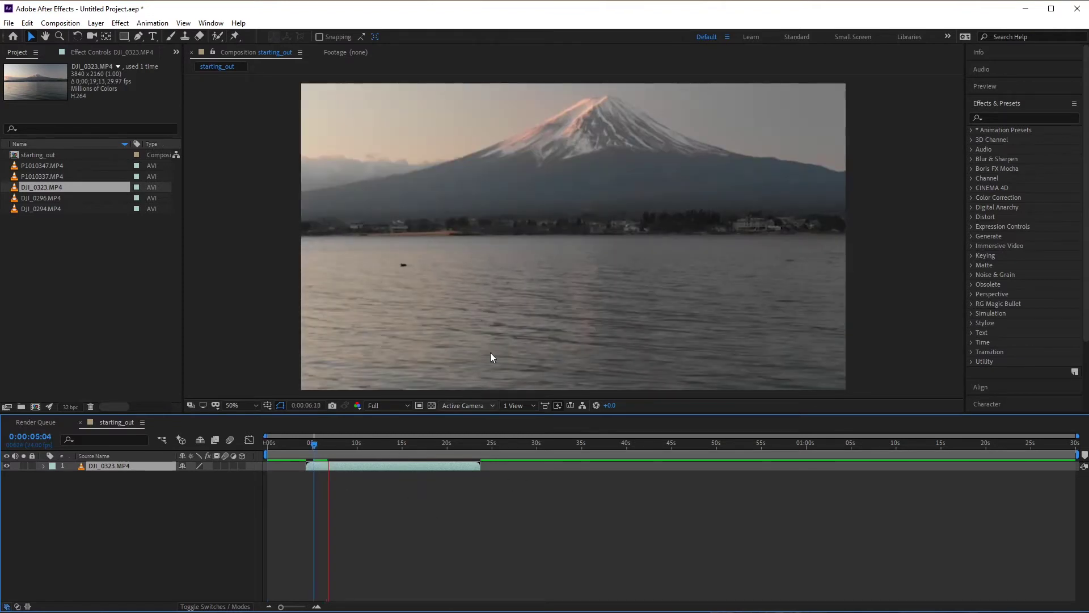
key(space)
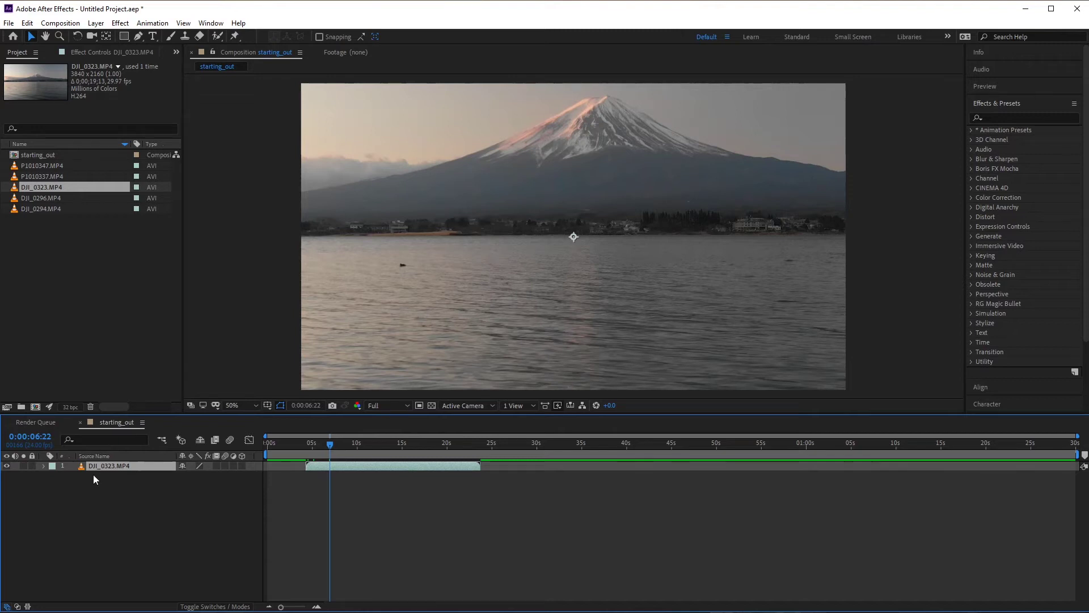
Step: Expand the DJI_0323 layer's Transform properties
click(44, 466)
click(53, 477)
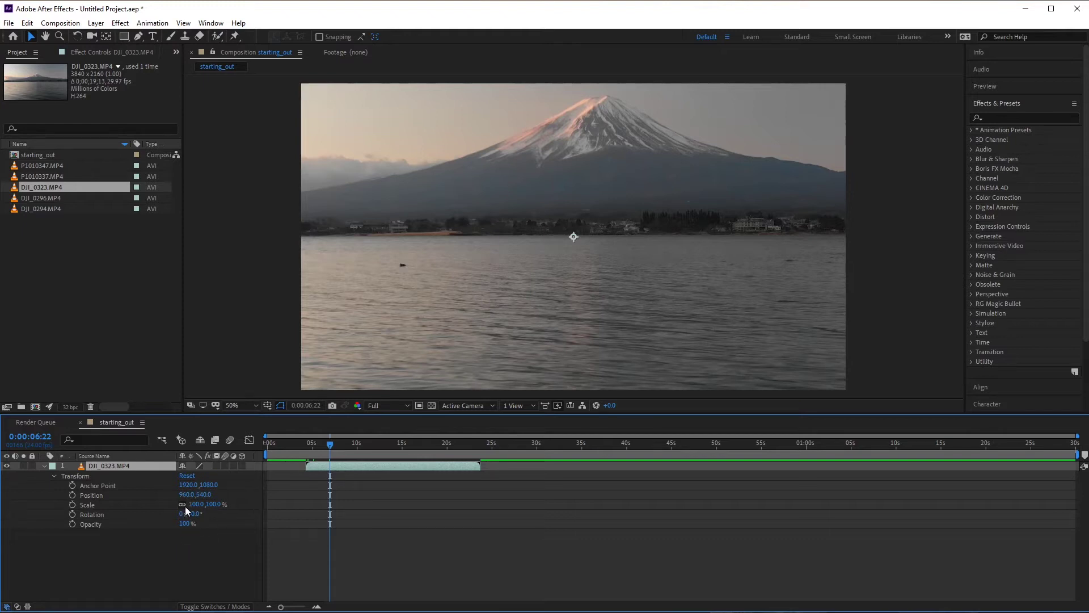
key(ctrl+5)
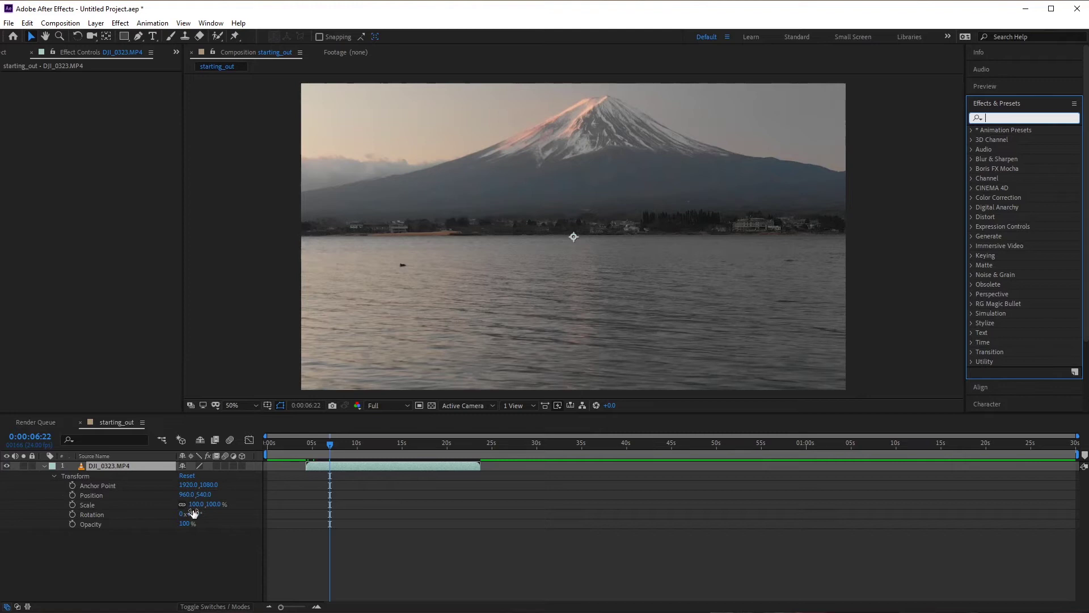
Step: Scale the DJI_0323 layer to 50% and preview the result
click(196, 504)
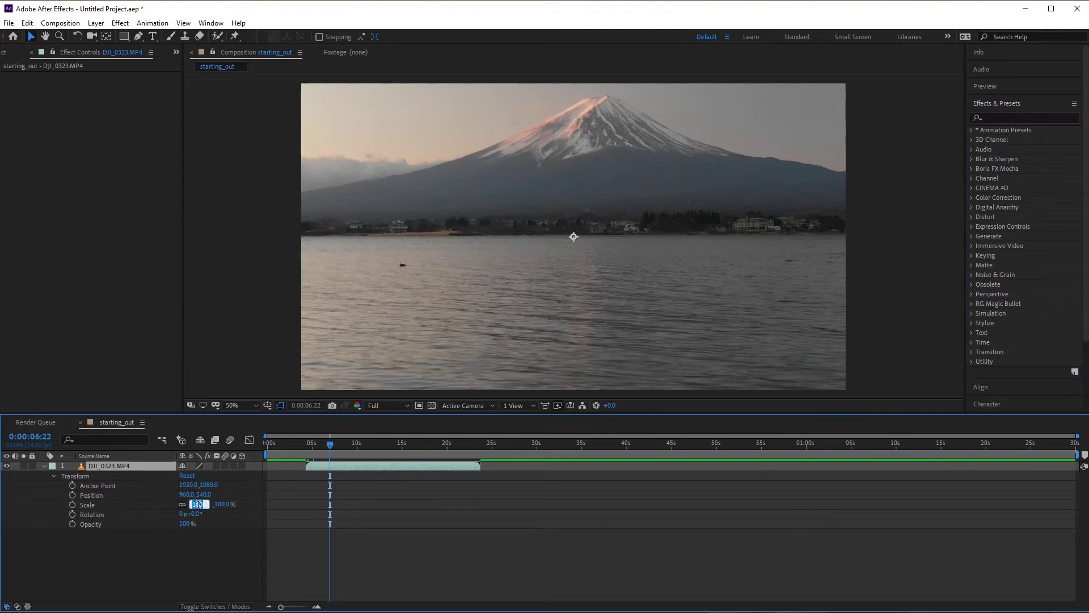
text(50)
key(Return)
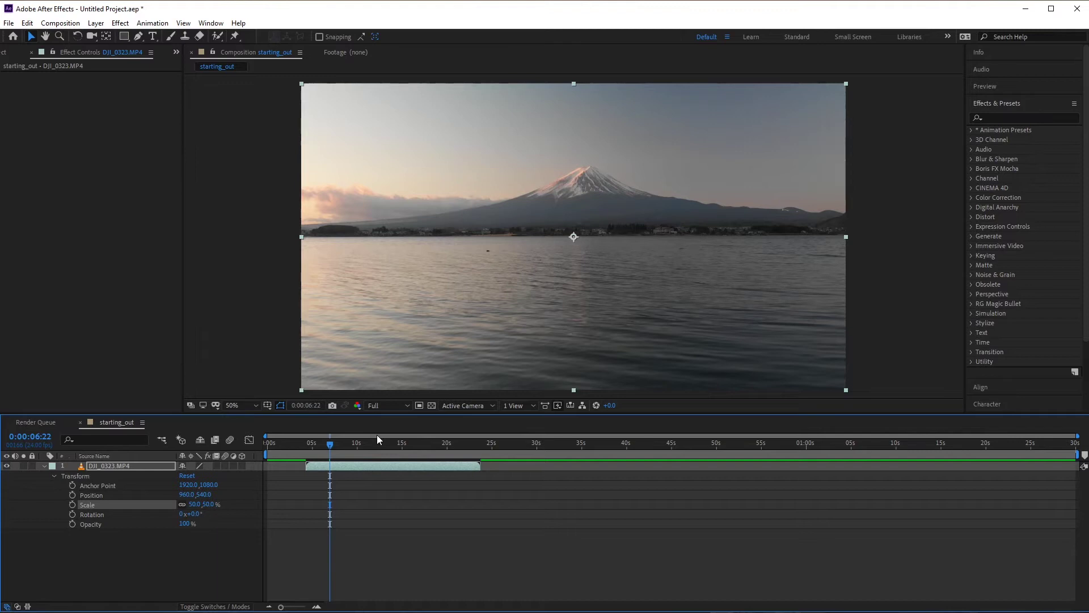
key(space)
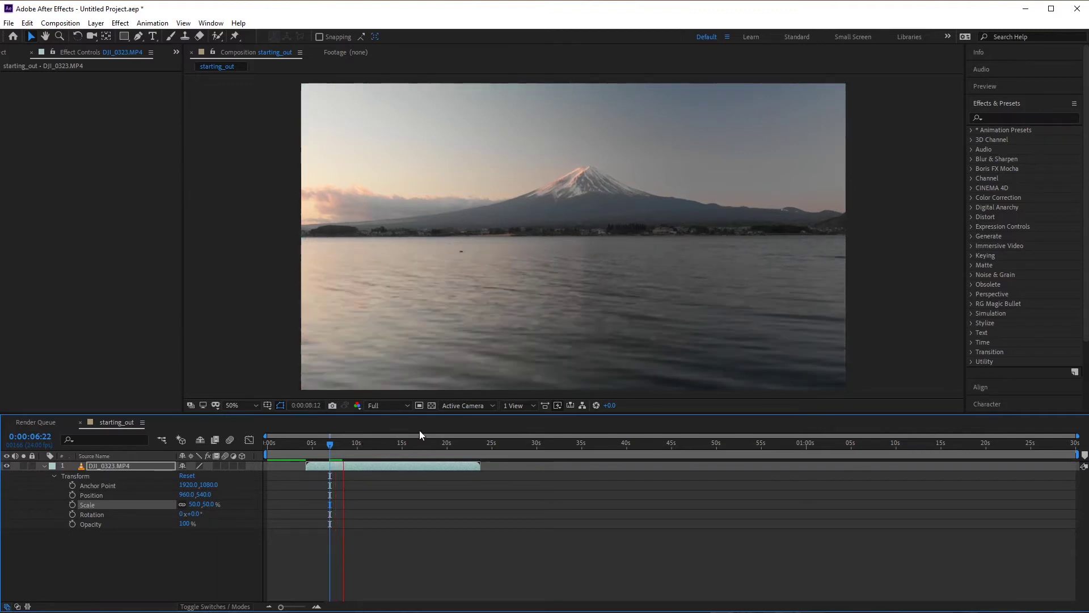
Step: Split the DJI_0323 lake layer at 0:00:07:06
click(318, 446)
key(space)
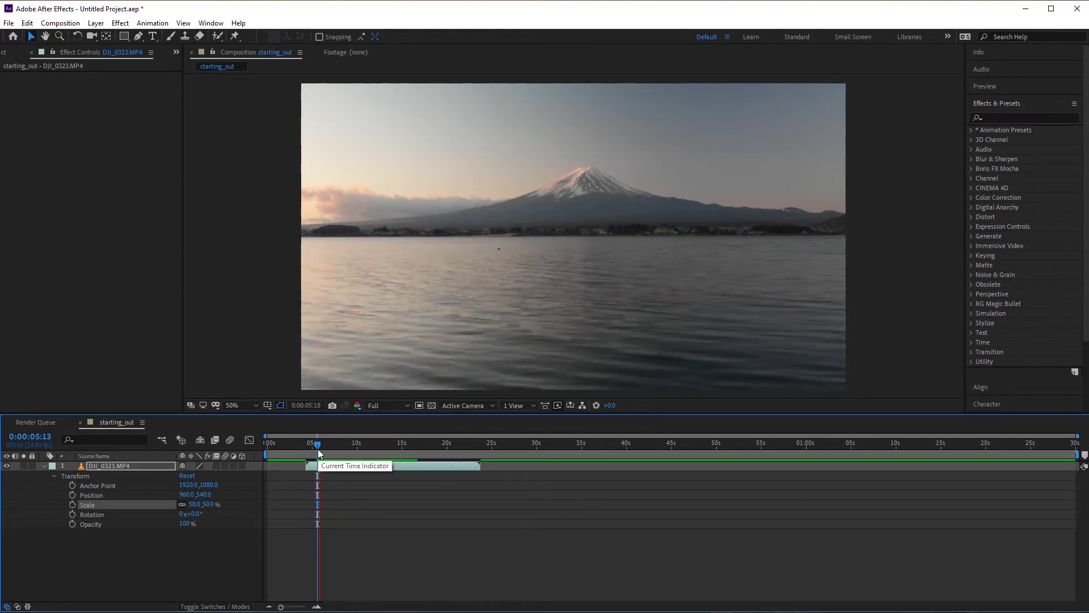
mouse_move(331, 448)
mouse_down()
mouse_move(427, 444)
mouse_move(337, 454)
mouse_move(332, 445)
mouse_up()
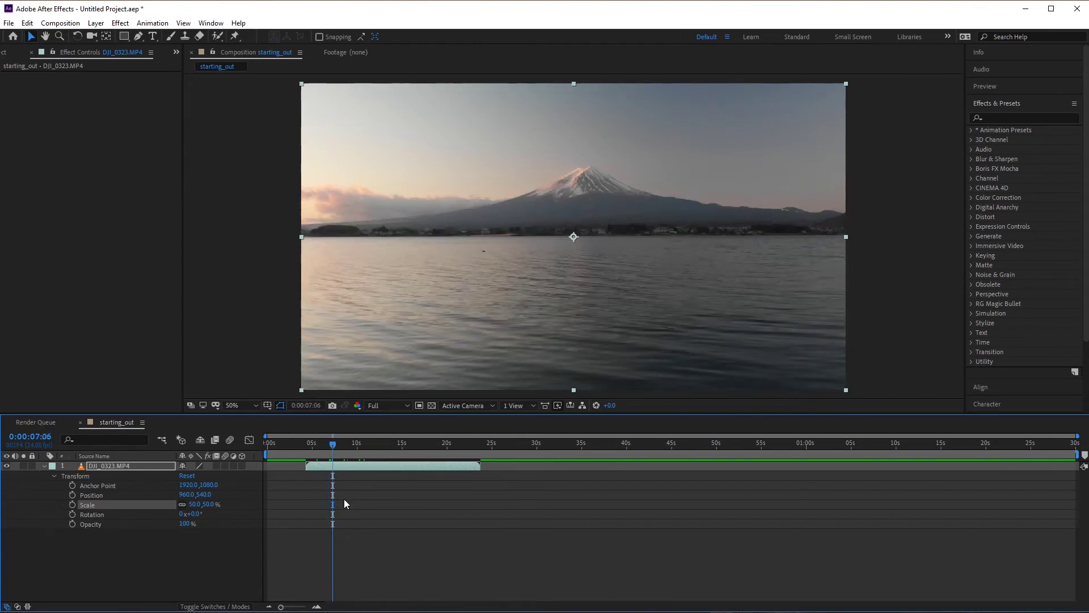
key(ctrl+shift+d)
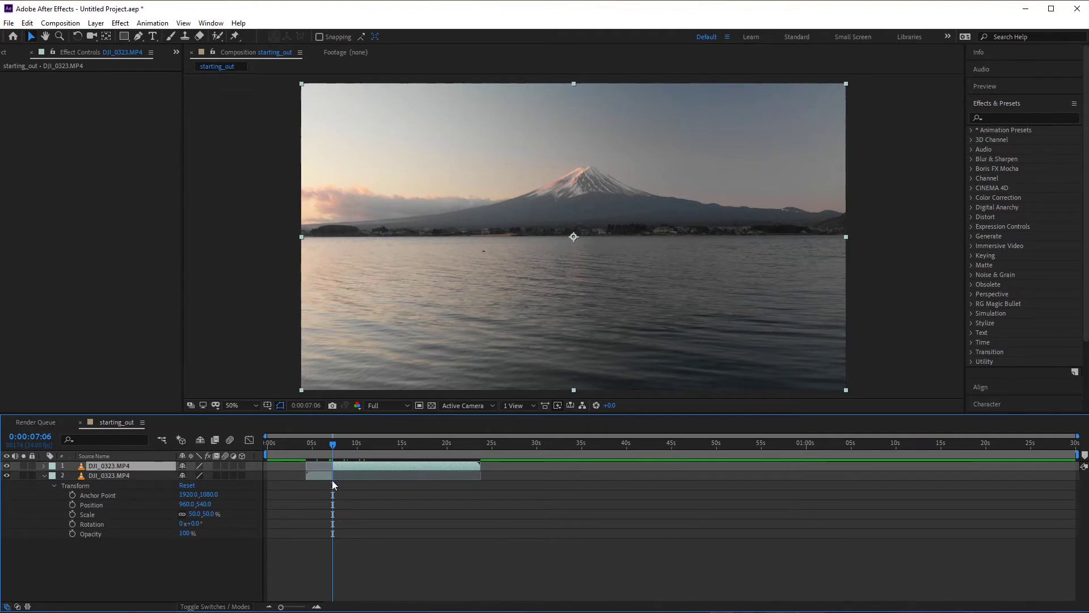
Step: Delete the earlier part of the split lake clip, keeping the part from 7 seconds on
click(331, 449)
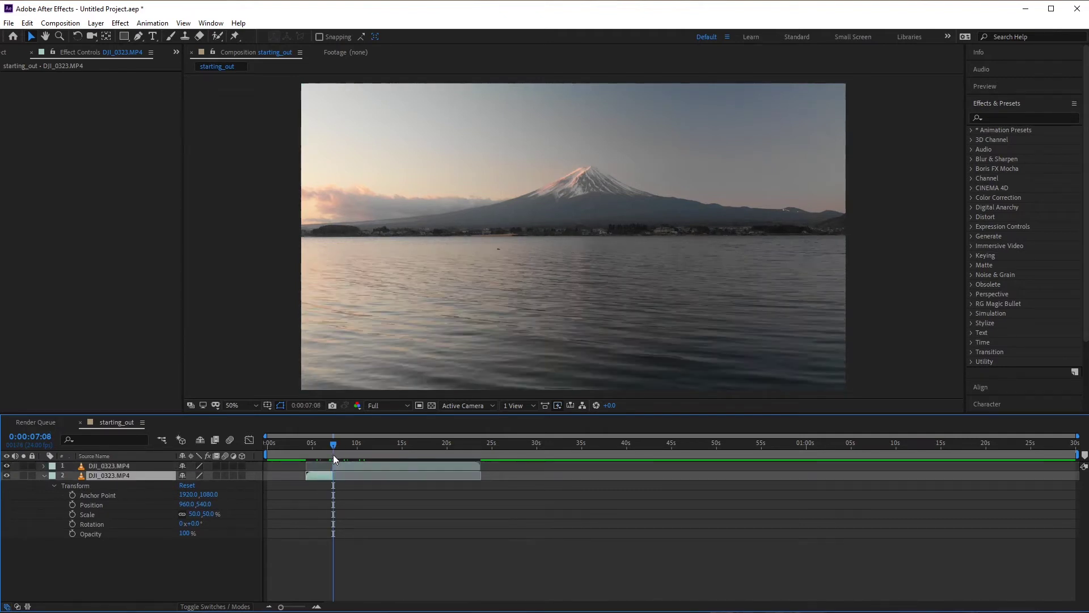
click(363, 465)
click(161, 475)
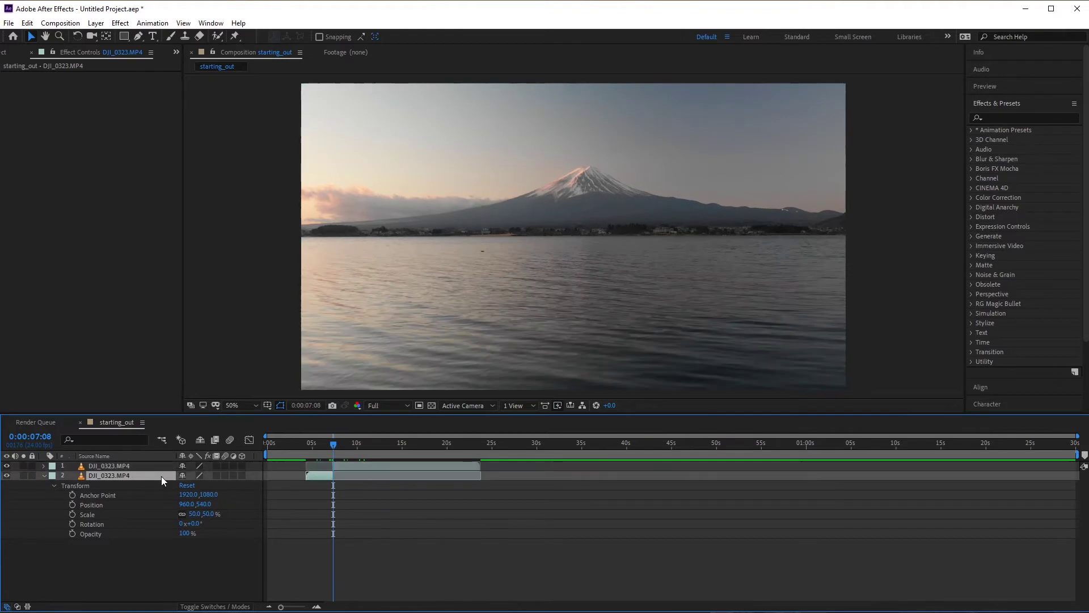
key(Delete)
mouse_move(324, 452)
mouse_down()
mouse_move(305, 451)
mouse_move(316, 450)
mouse_up()
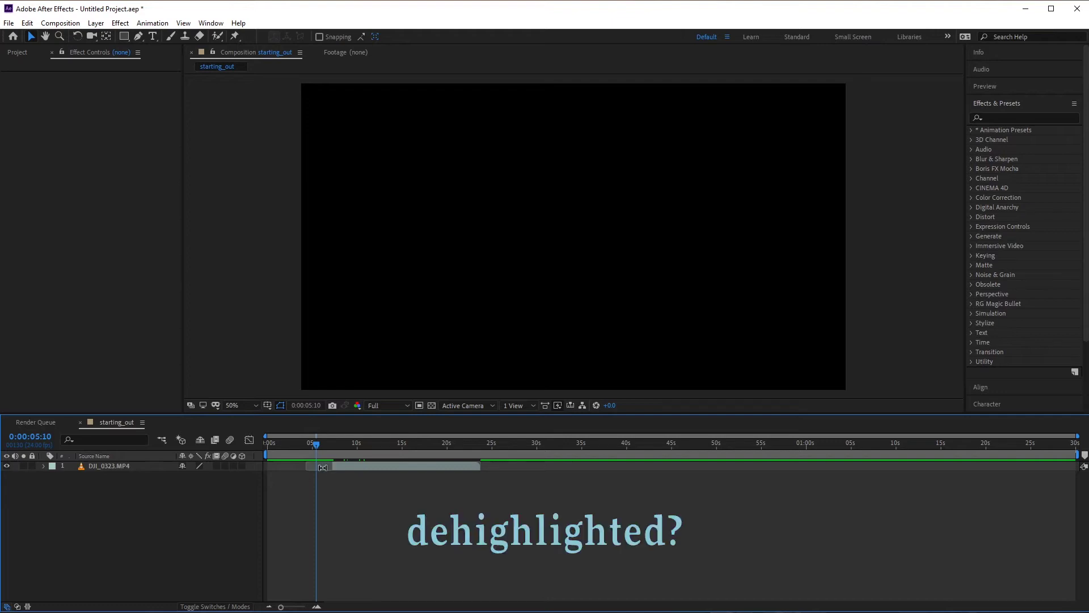
Step: Move the lake clip to start at 0 seconds and add DJI_0296 as a new layer
drag(404, 465, 338, 461)
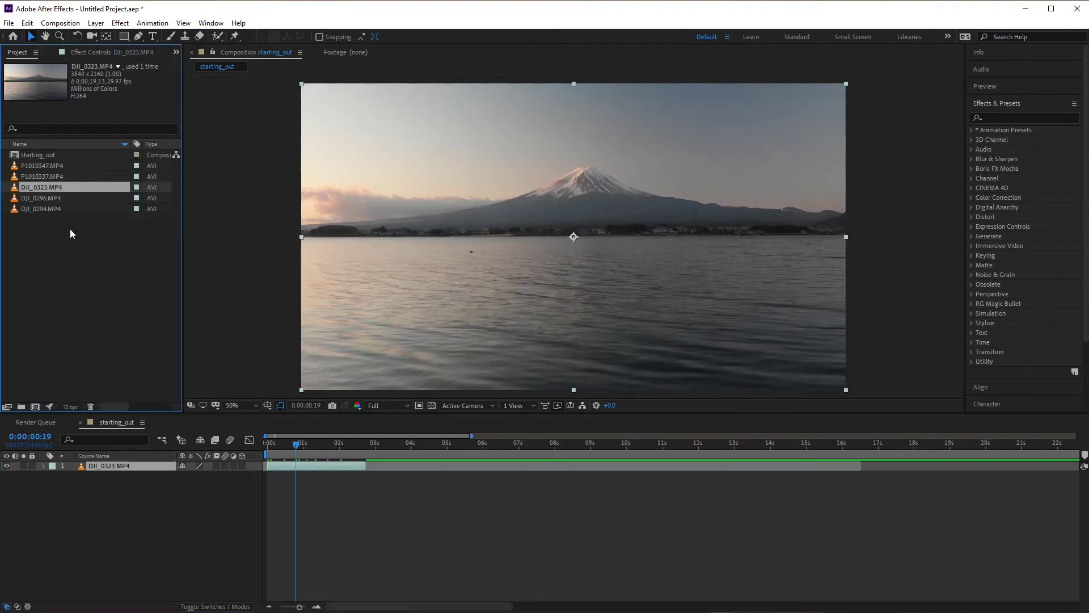
click(46, 209)
click(44, 200)
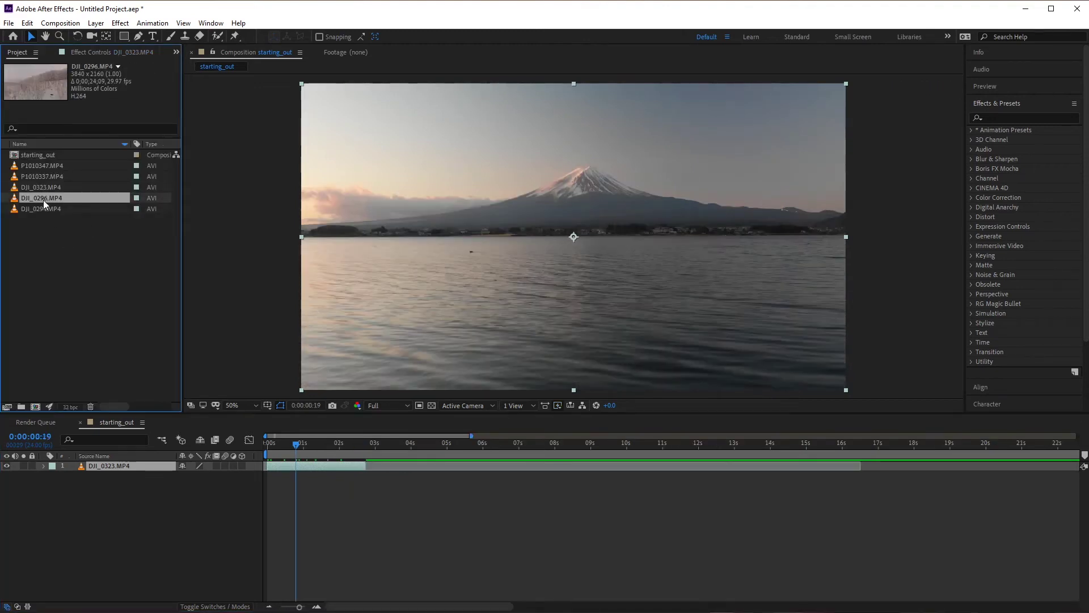
drag(31, 198, 747, 467)
Step: Add DJI_0294 as the top layer, shift it later, zoom out and preview the stack
click(394, 446)
drag(40, 208, 516, 464)
key(s)
drag(675, 462, 796, 478)
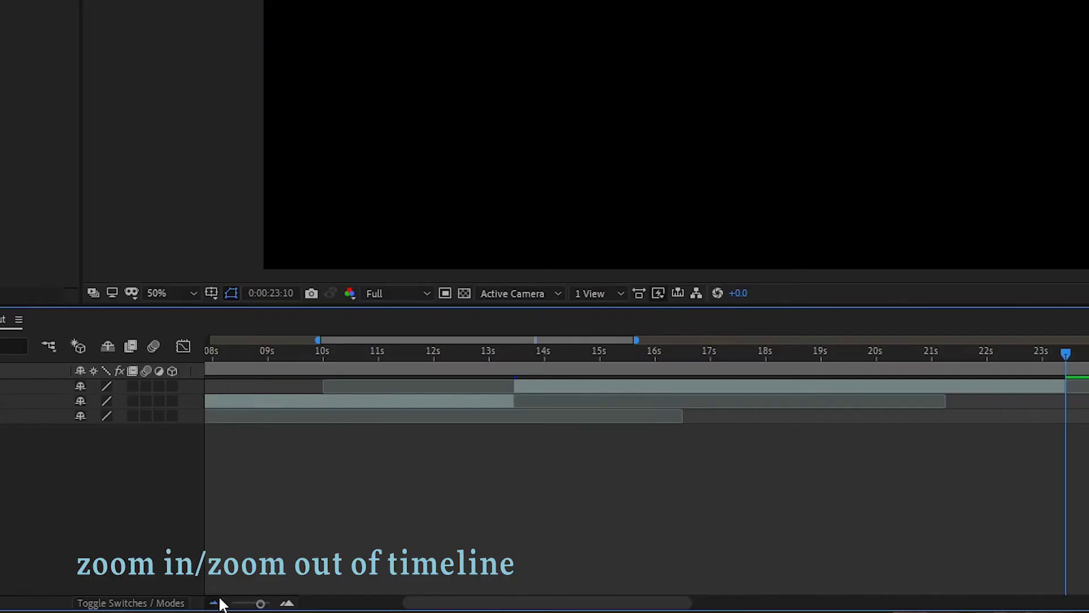
click(215, 603)
click(215, 604)
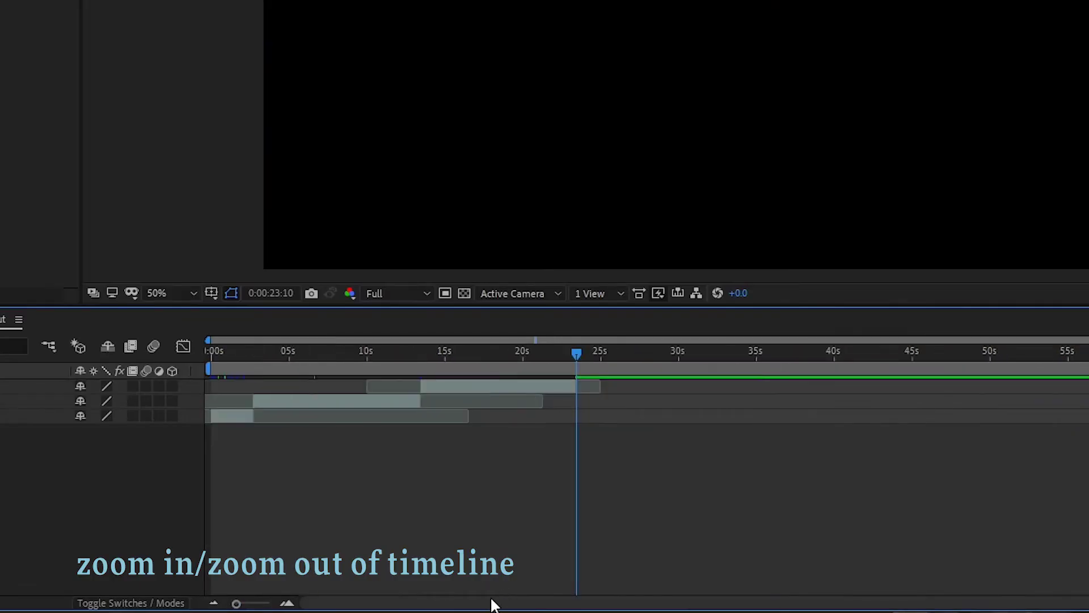
click(242, 353)
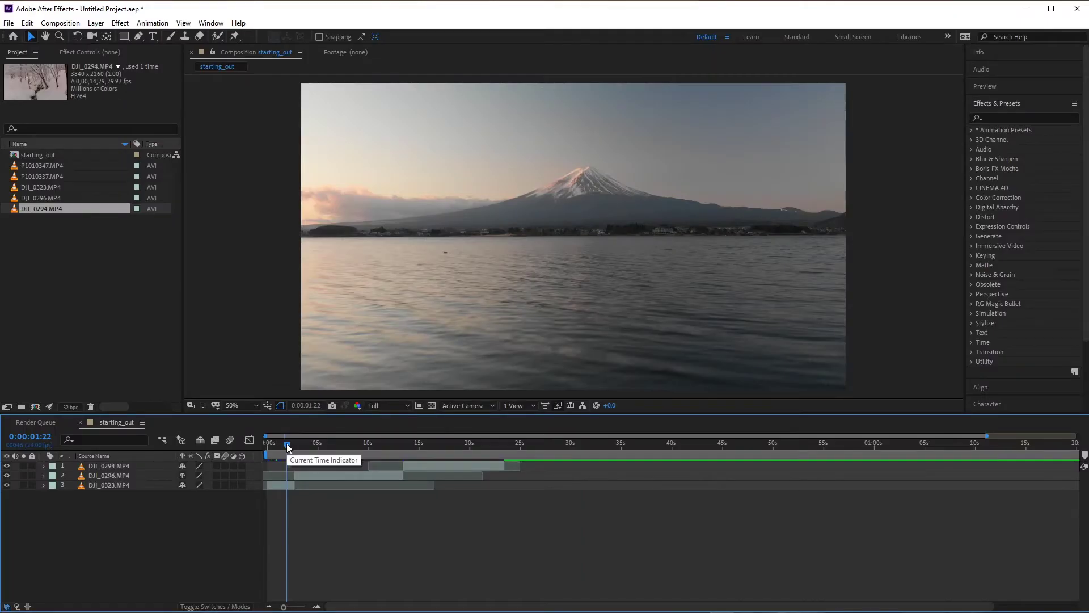
key(space)
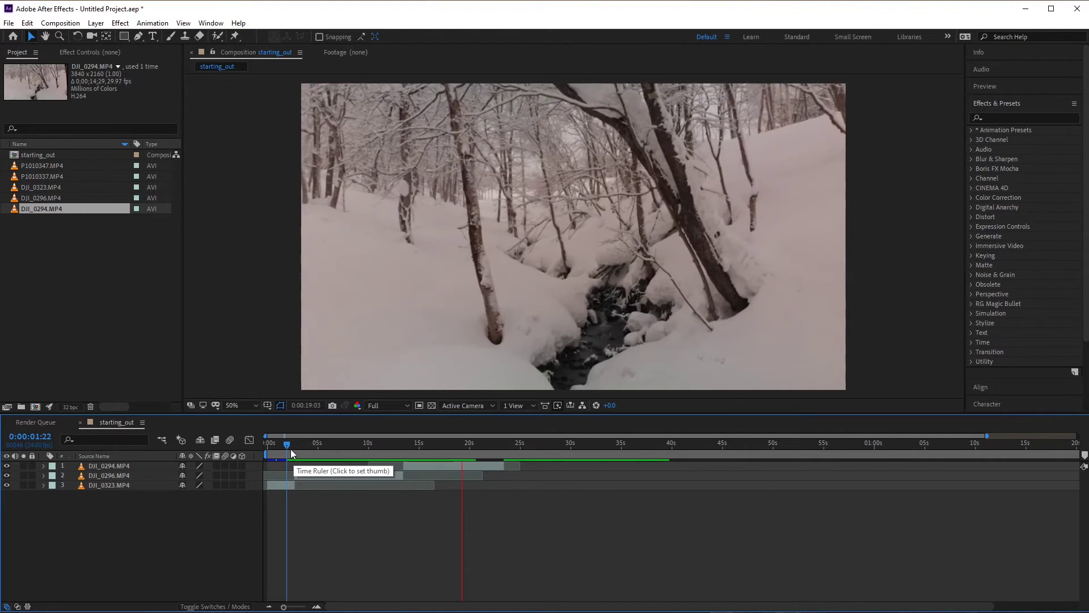
Step: Scrub through the stacked clips between about 13 and 21 seconds to review them
drag(420, 457, 465, 452)
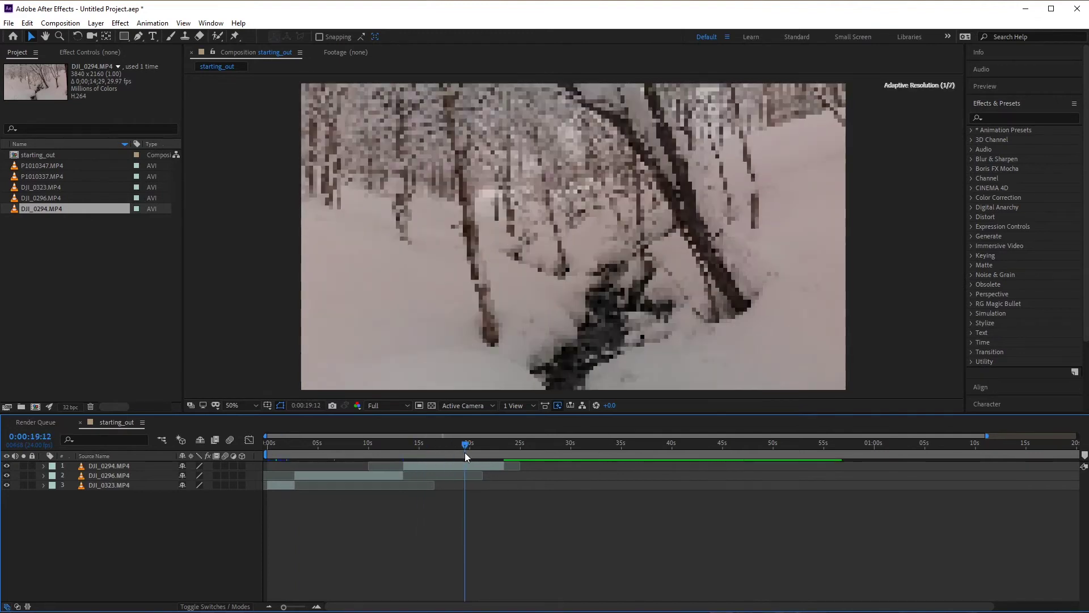
drag(465, 451, 479, 452)
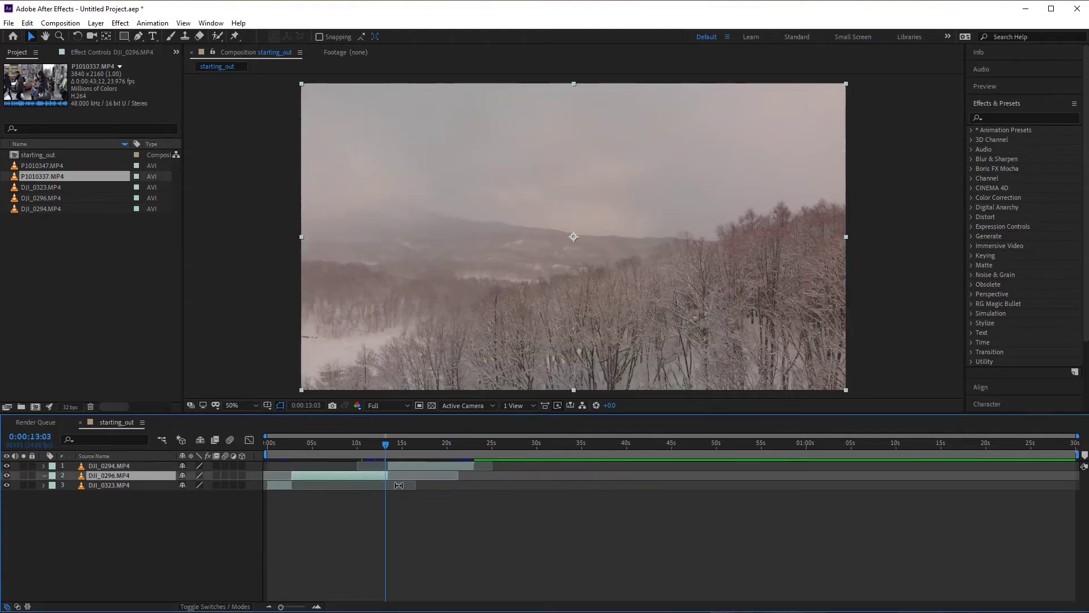
drag(388, 446, 395, 446)
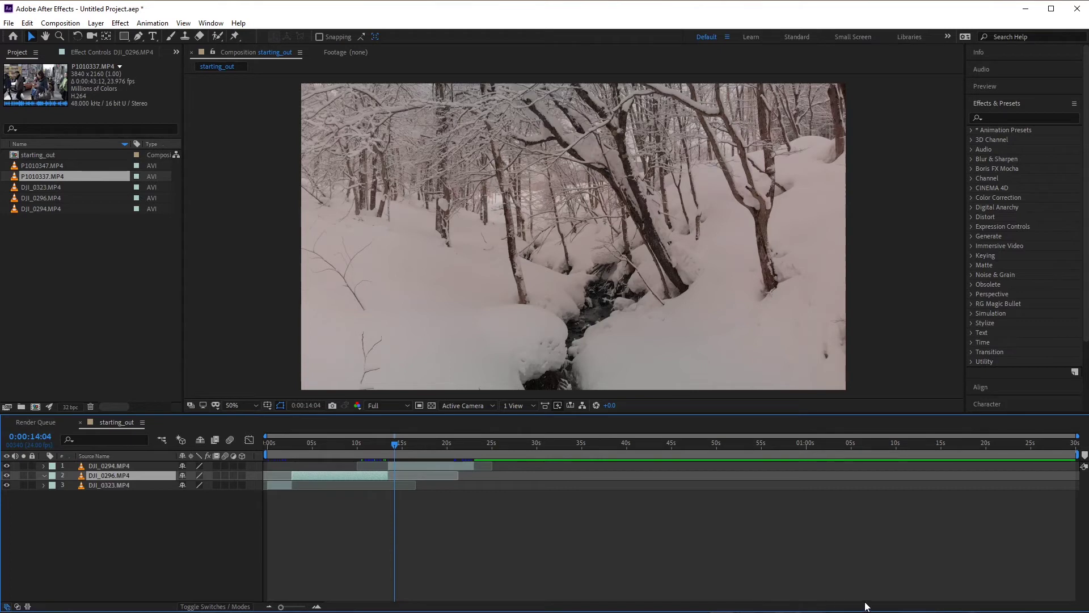
Step: Select the three DJI layers and set the current time to 0:00:13:23
click(150, 486)
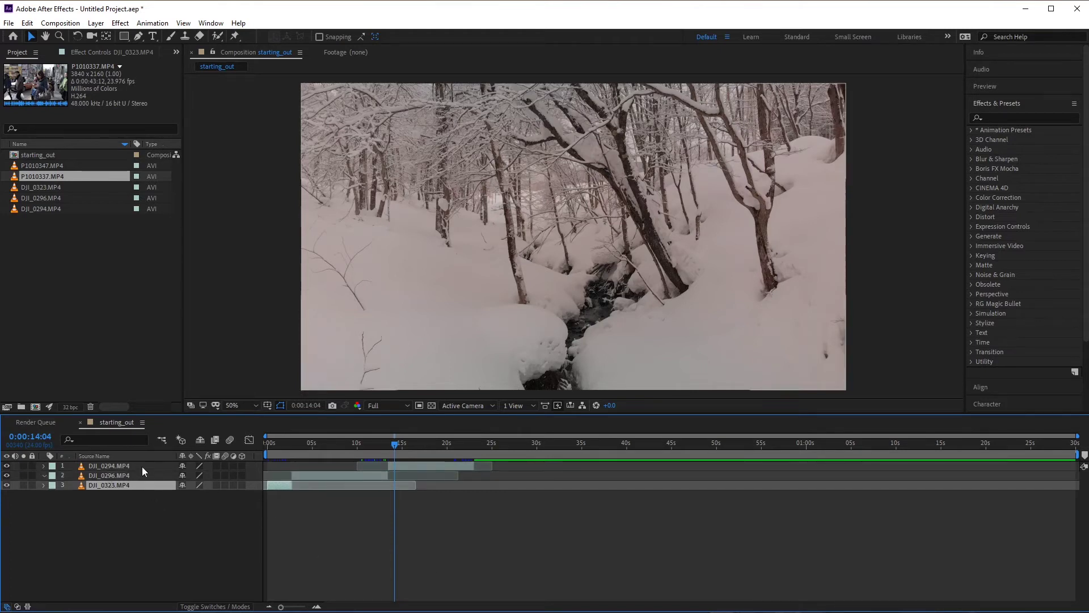
click(135, 475)
click(136, 465)
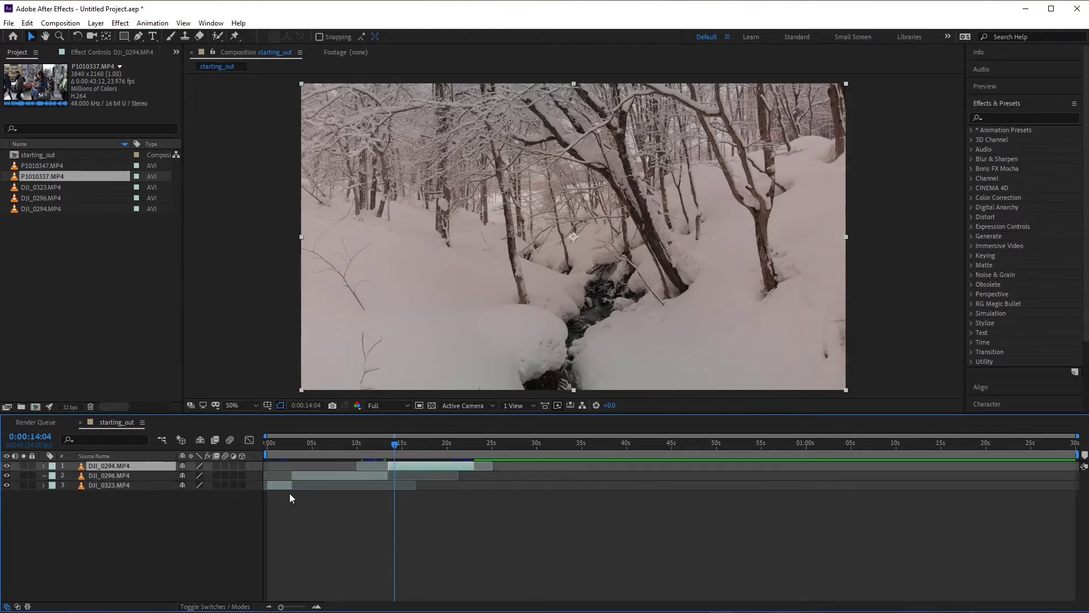
click(375, 444)
drag(376, 444, 391, 443)
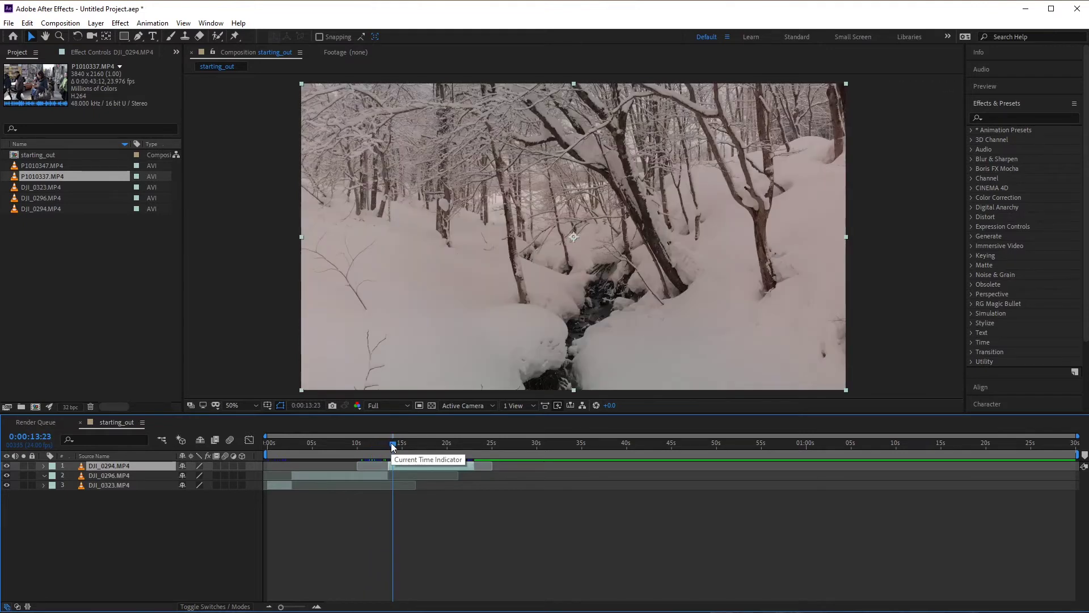
click(61, 23)
Step: Create a new composition named example_2
click(77, 38)
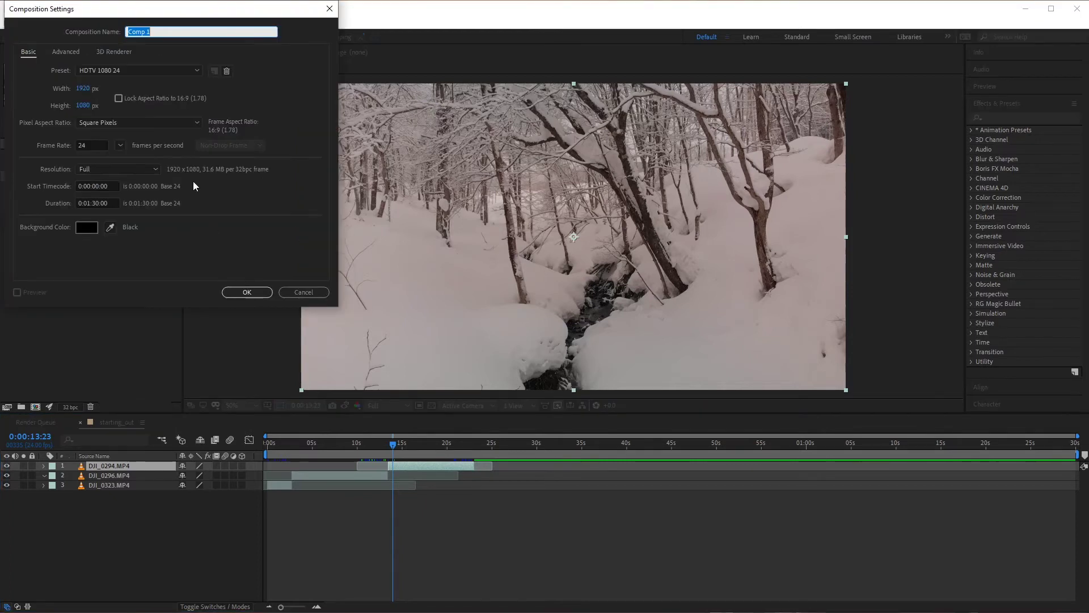
text(example_2)
key(Return)
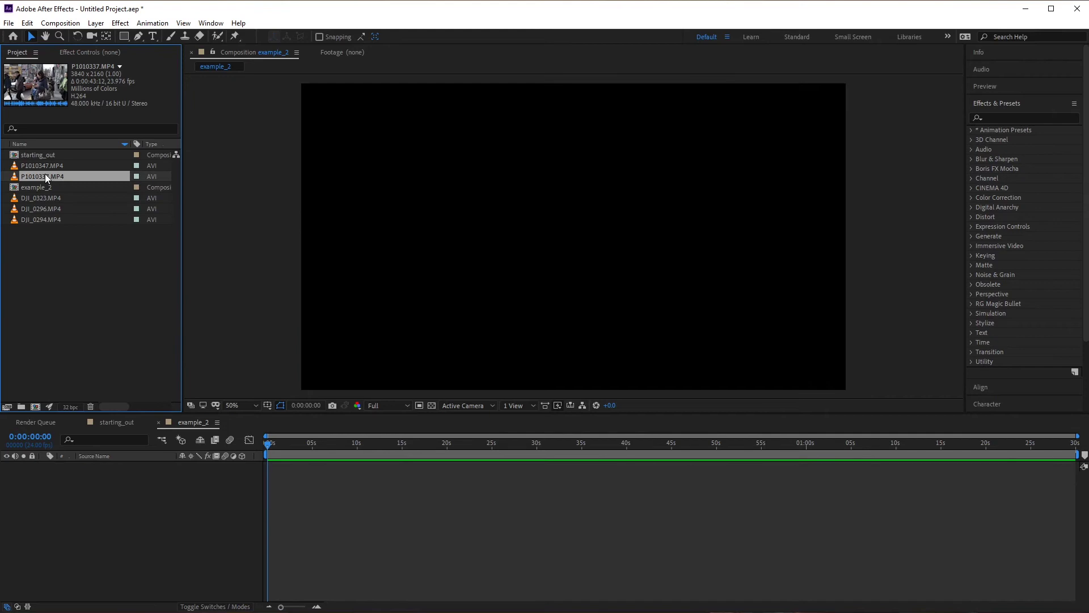
Step: Add P1010337 and P1010347 as layers, start layer 2 earlier, and preview
drag(45, 173, 255, 520)
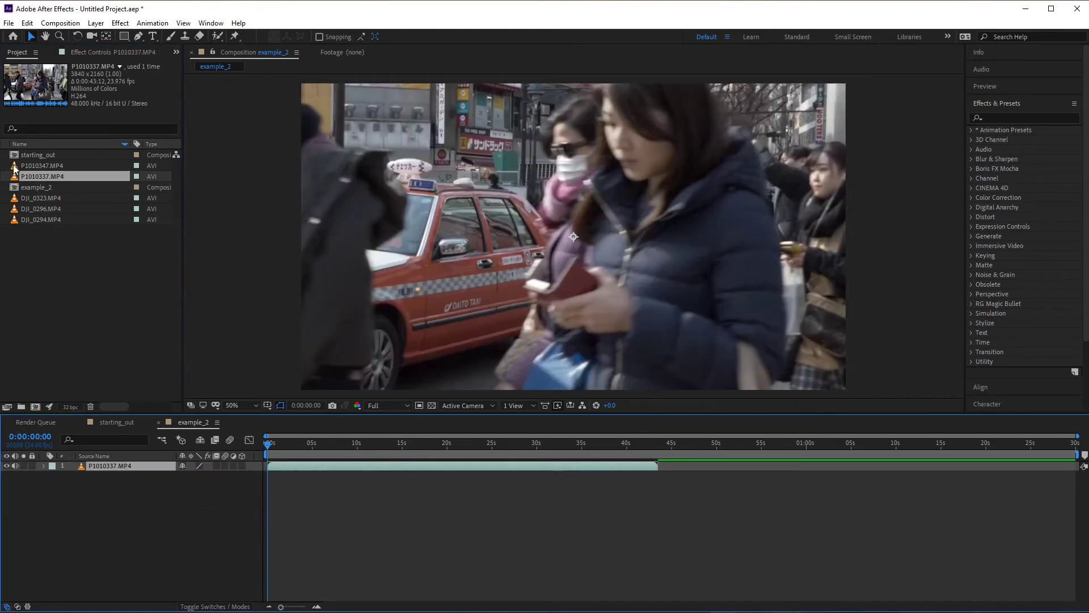
click(67, 171)
drag(67, 170, 323, 447)
click(306, 444)
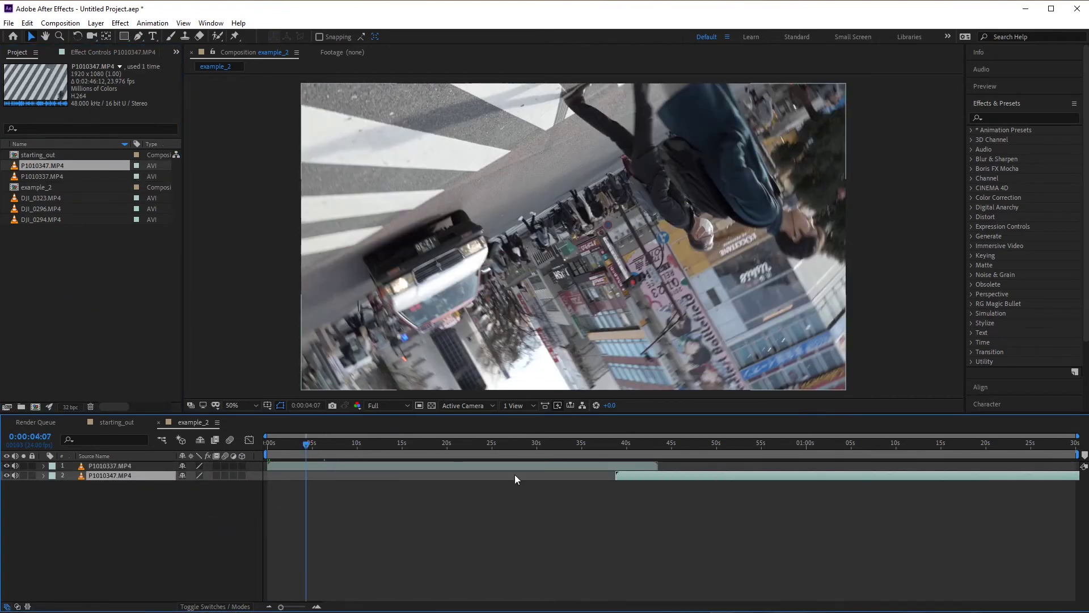
drag(588, 466, 530, 462)
drag(302, 443, 370, 477)
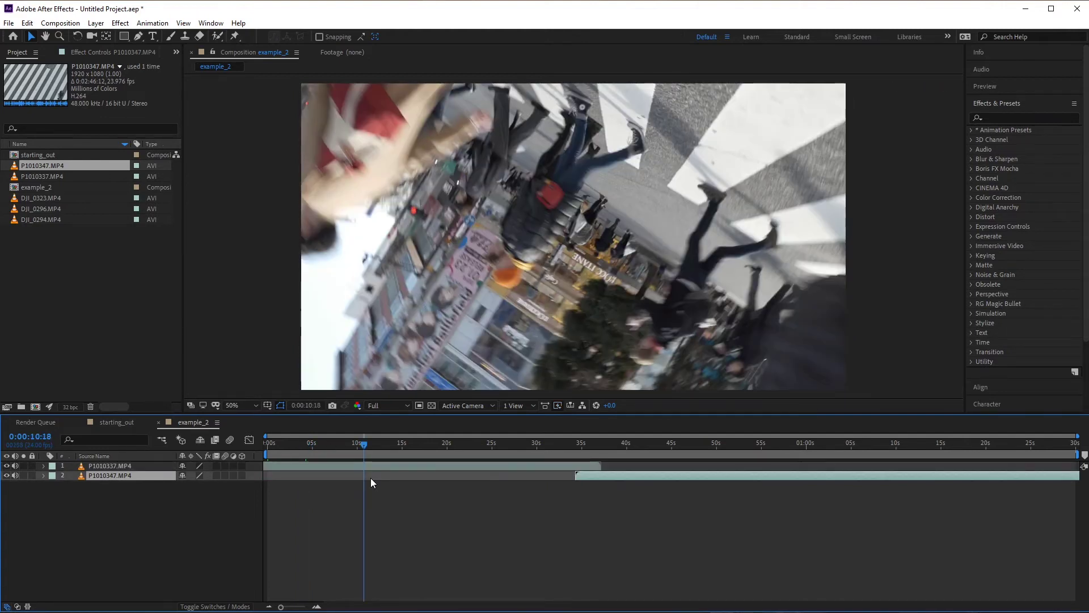
click(357, 464)
drag(363, 445, 274, 444)
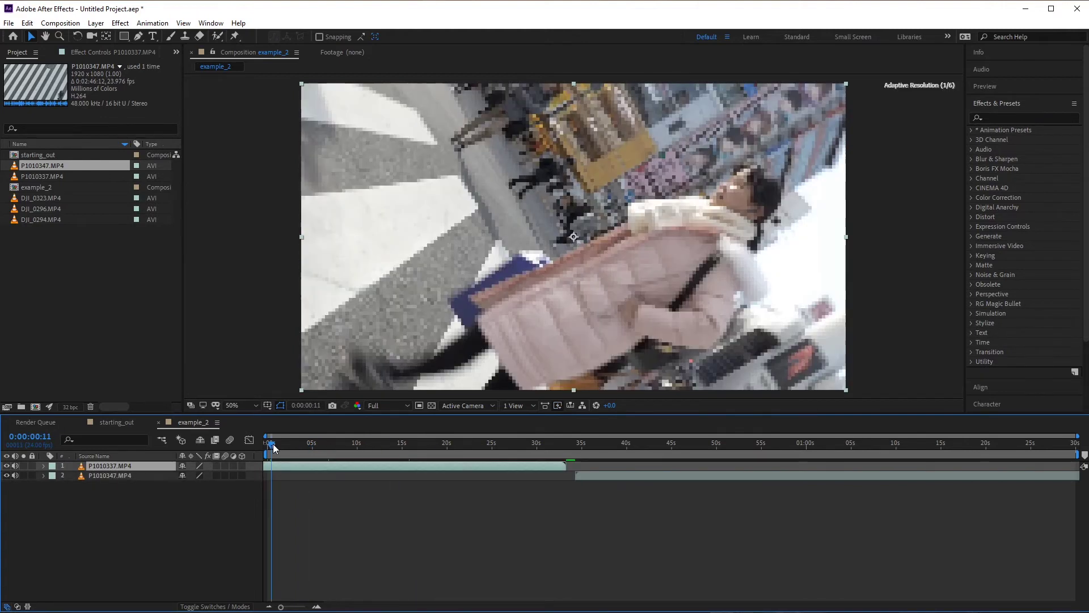
key(space)
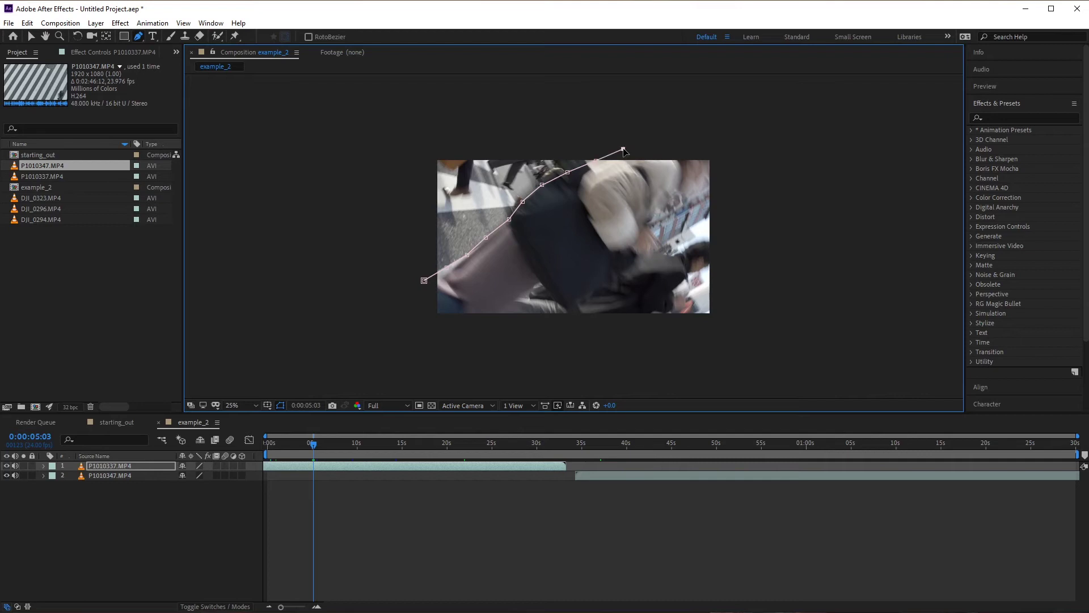
Step: Draw a closed mask over the top P1010337 layer
click(403, 120)
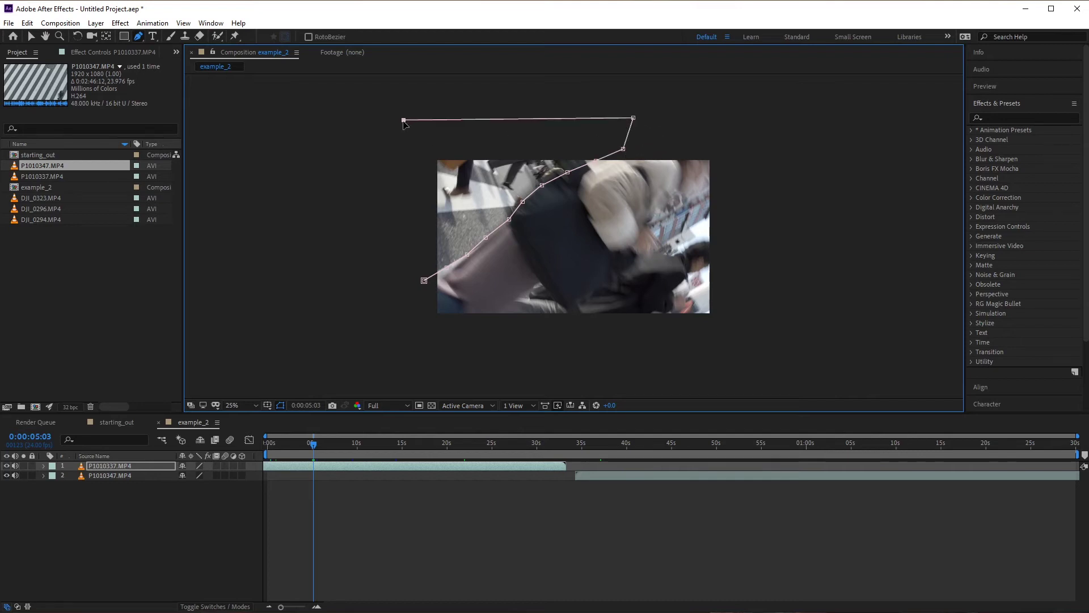
click(423, 281)
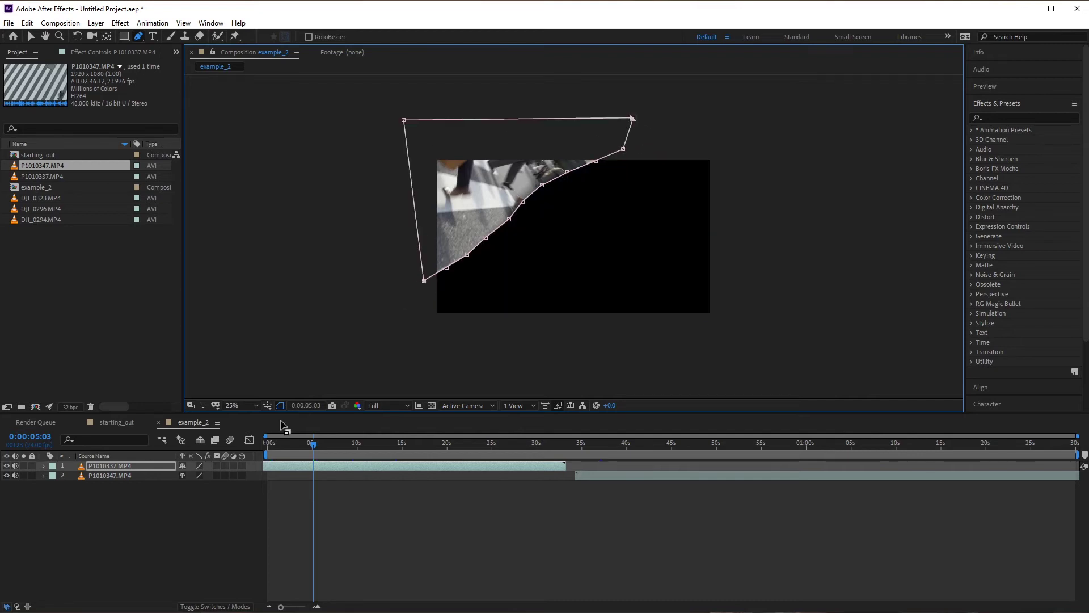
click(43, 466)
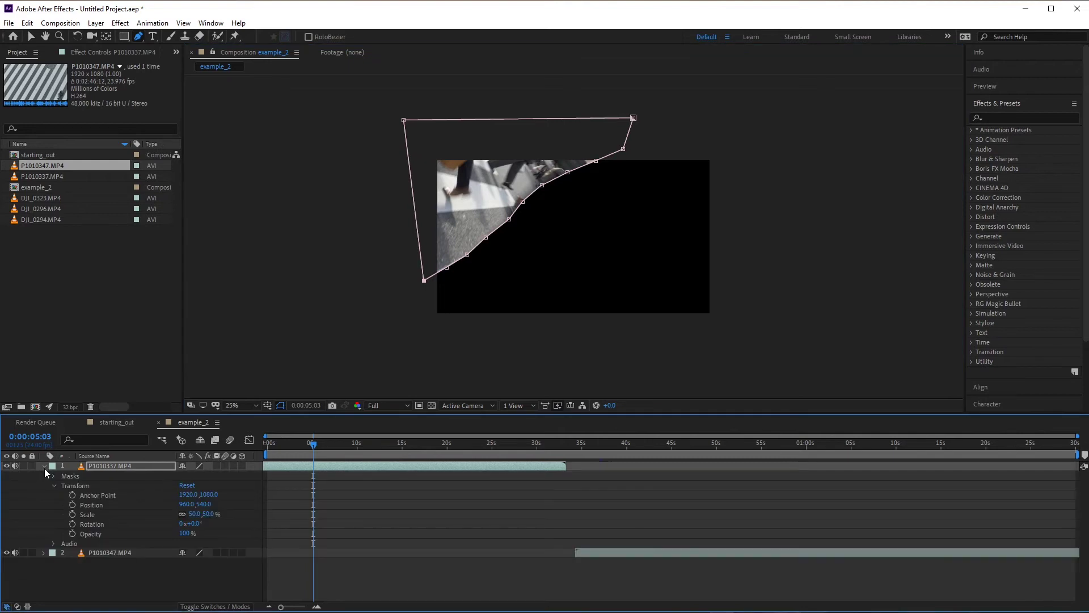
Step: Set Mask 1 to Subtract with a 34-pixel feather
click(53, 477)
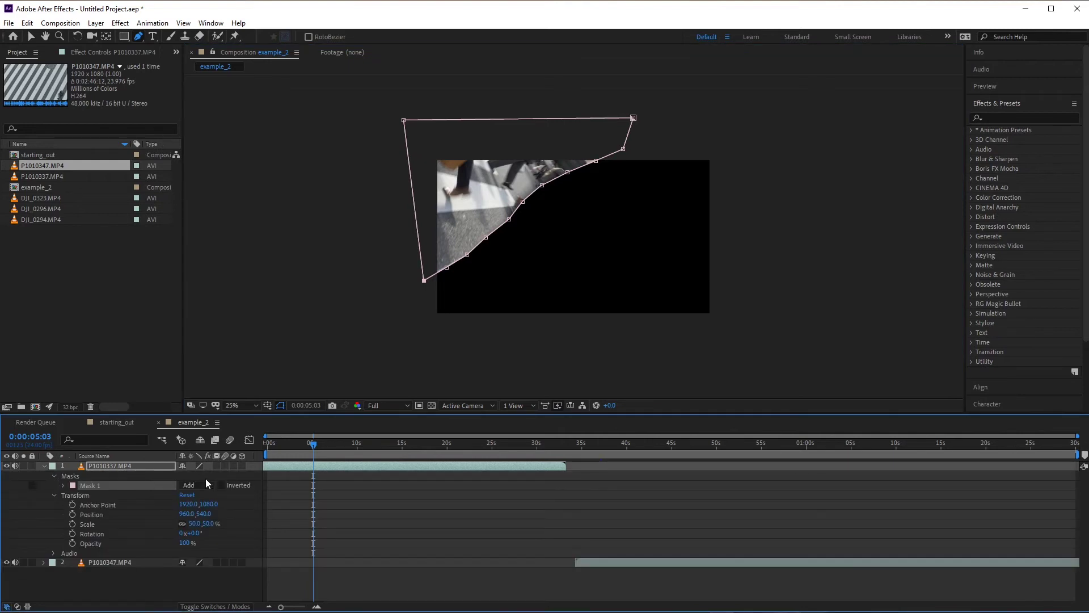
click(193, 485)
click(212, 522)
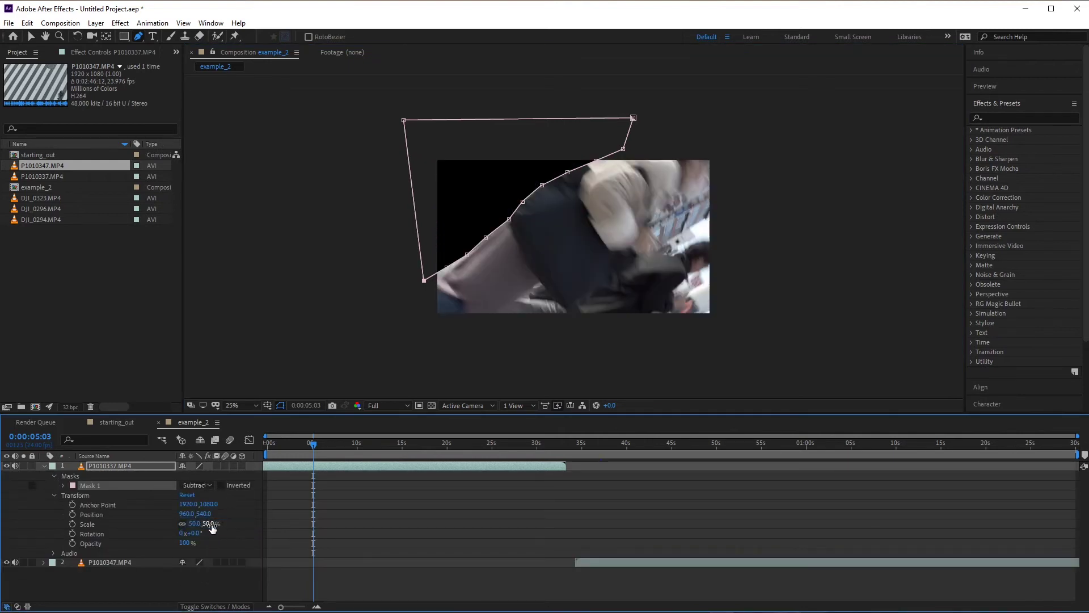
click(63, 485)
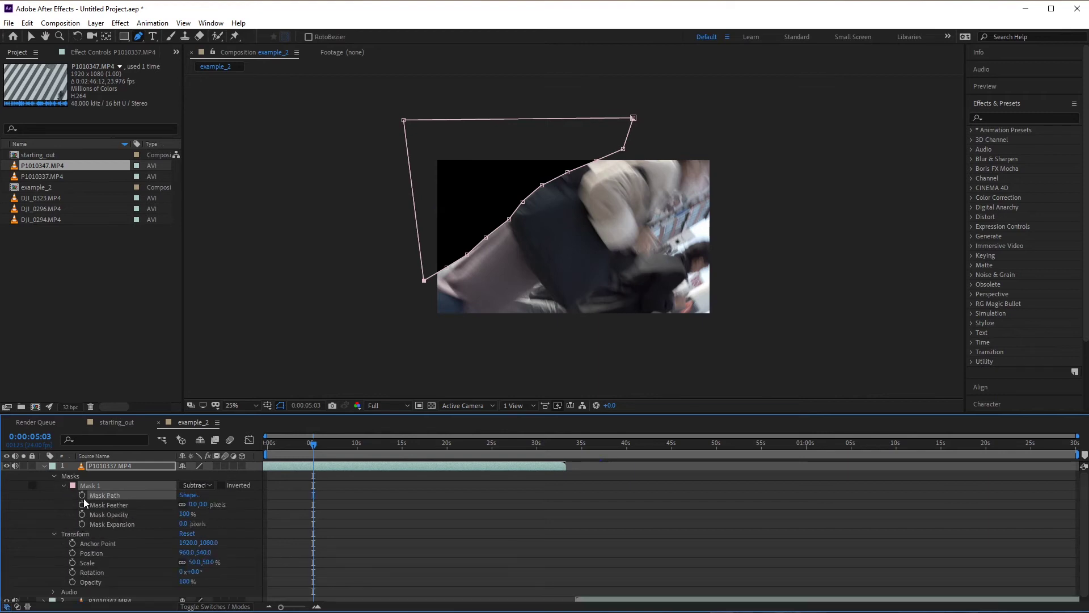
drag(190, 505, 210, 504)
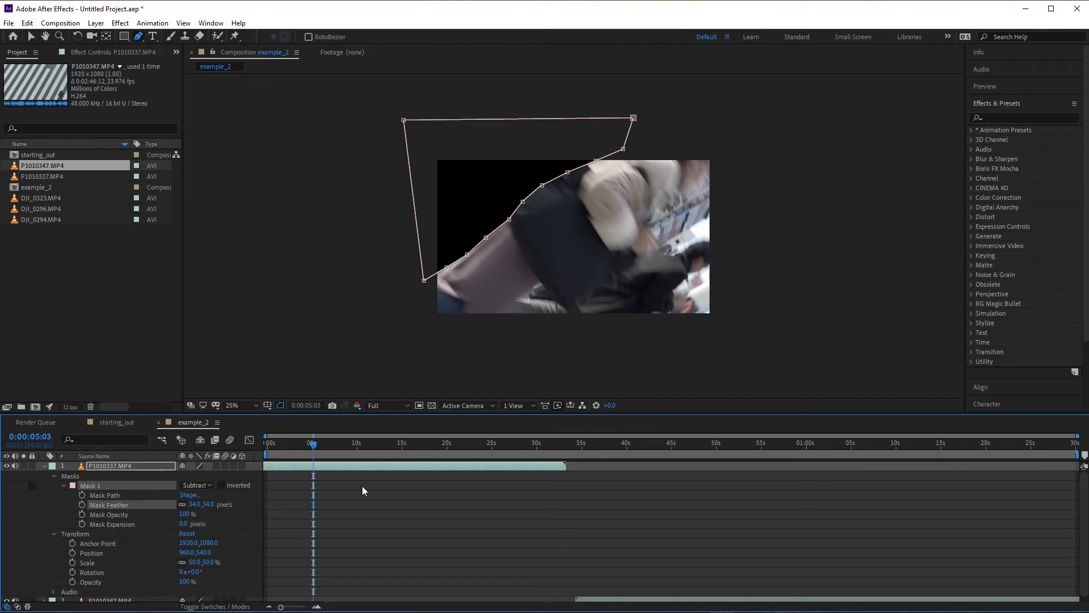
Step: Set a Mask Path keyframe at 5:03, zoom the timeline in and move to 5:08
click(81, 495)
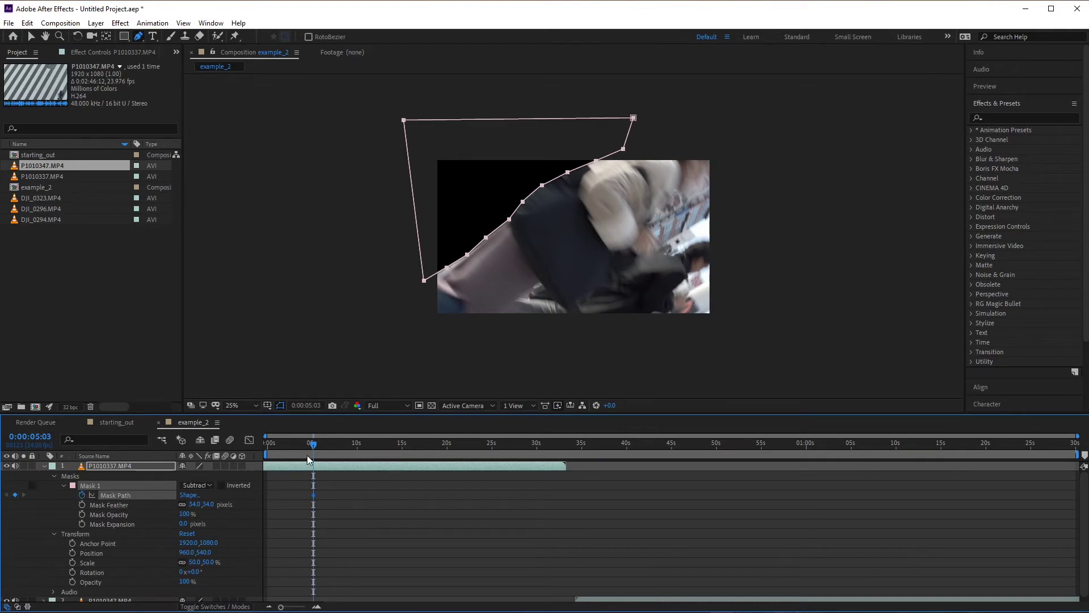
click(316, 606)
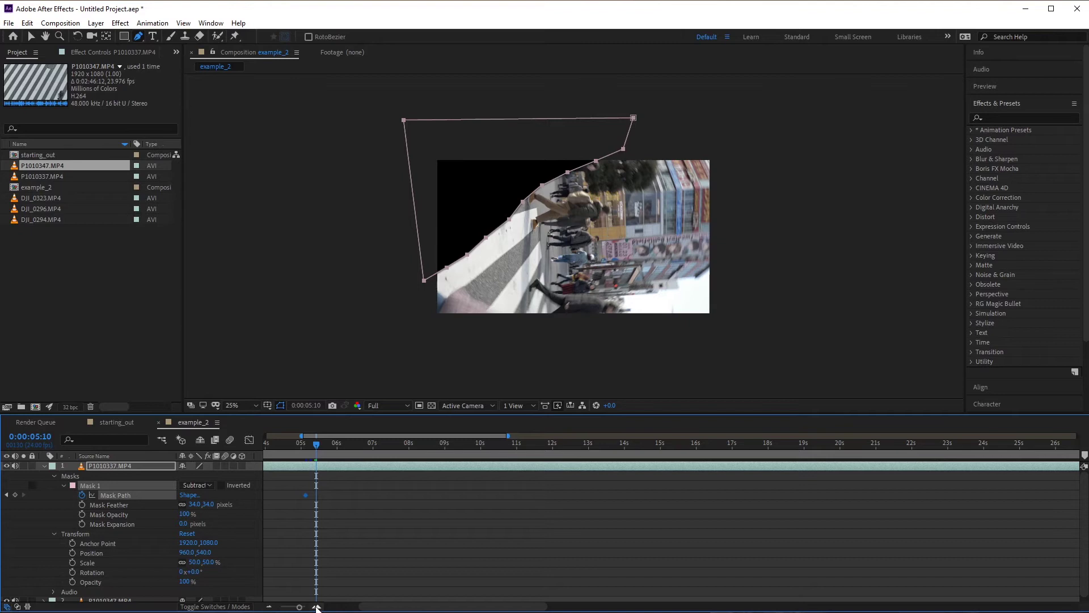
click(317, 607)
click(352, 607)
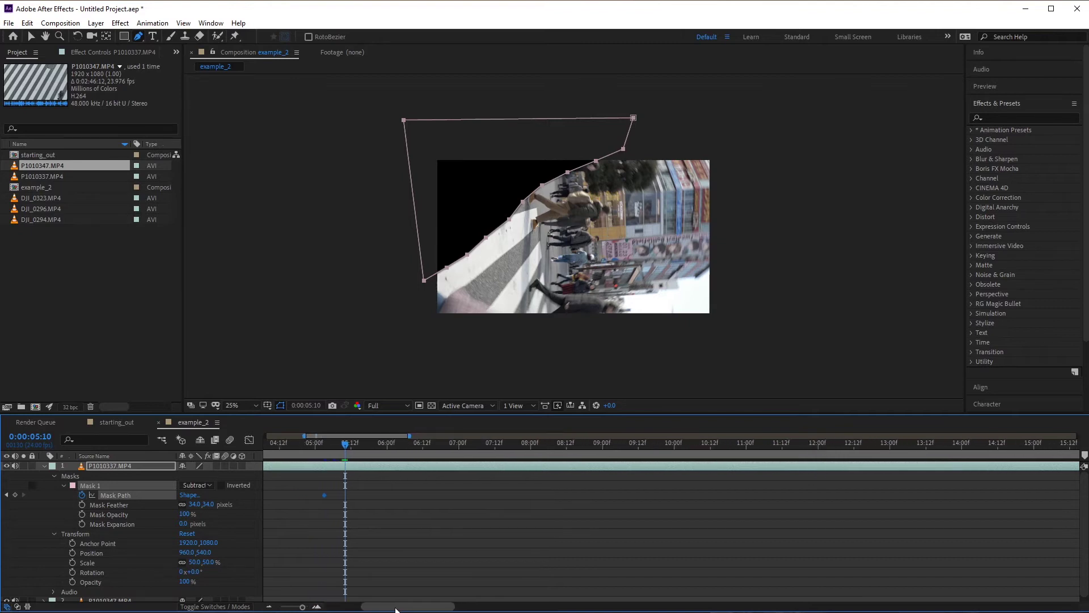
drag(470, 450, 466, 447)
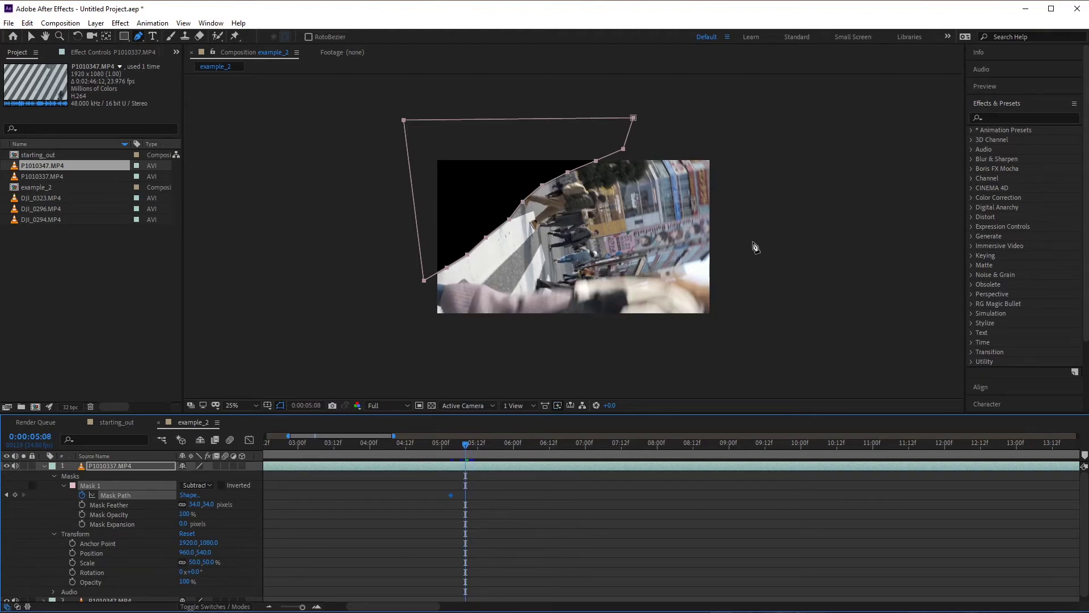
Step: Shift and widen Mask 1 at 5:08, then reshape its right and lower edges at 5:05
key(v)
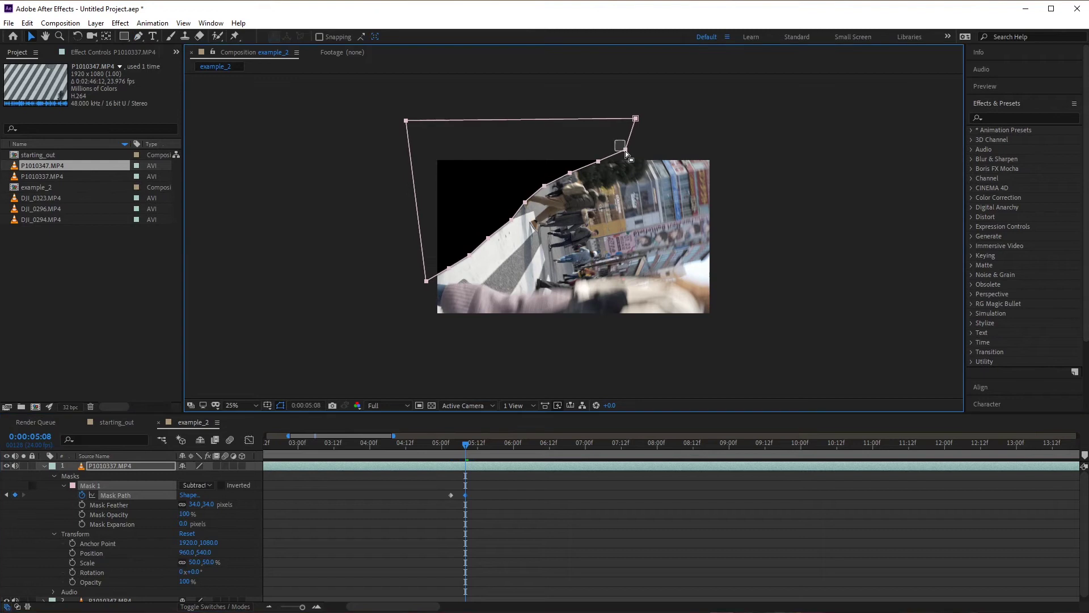
drag(625, 151, 720, 281)
drag(636, 120, 738, 122)
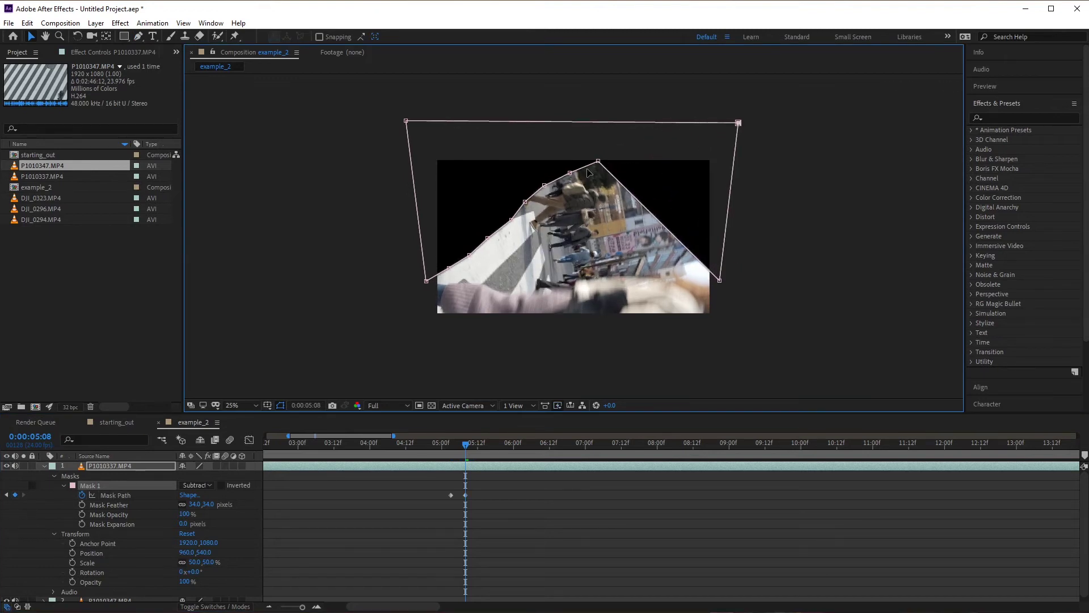
scroll(435, 449, up, 3)
click(435, 449)
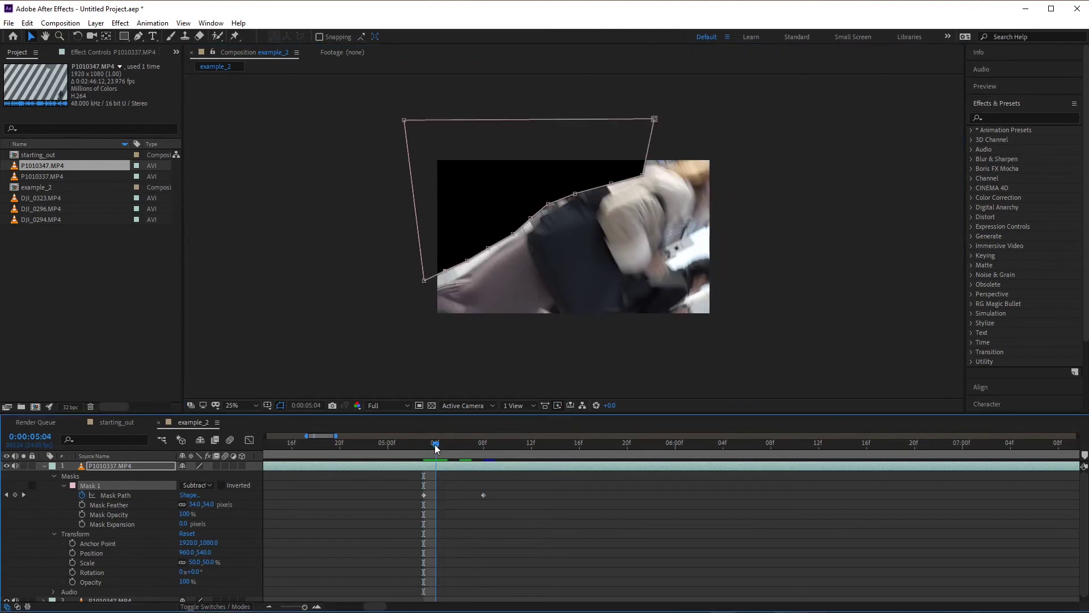
mouse_move(435, 448)
mouse_down()
mouse_move(472, 449)
mouse_move(447, 446)
mouse_up()
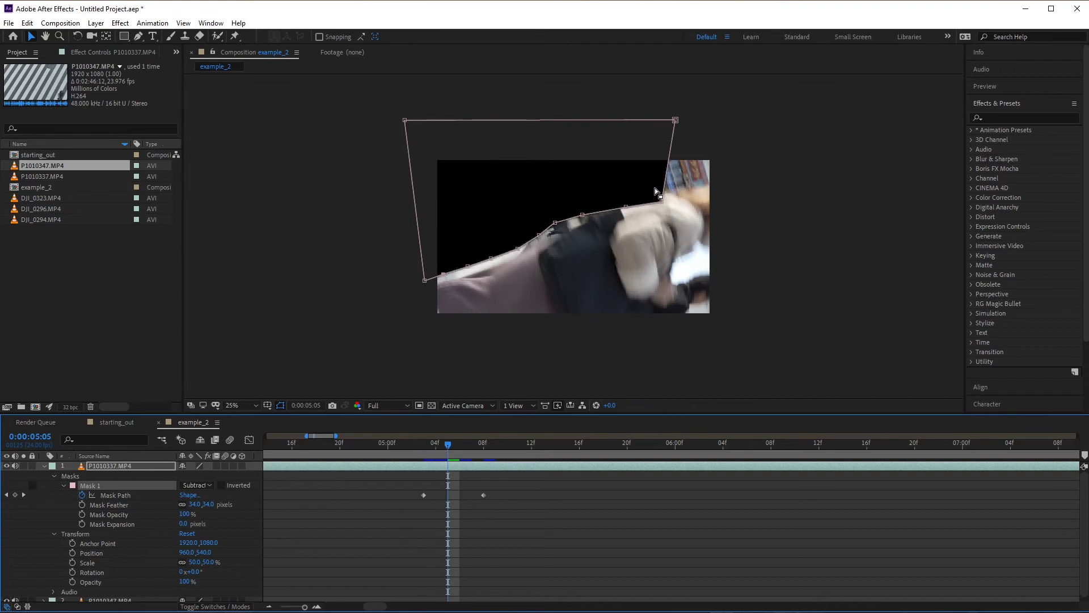
drag(655, 188, 711, 171)
drag(518, 249, 402, 280)
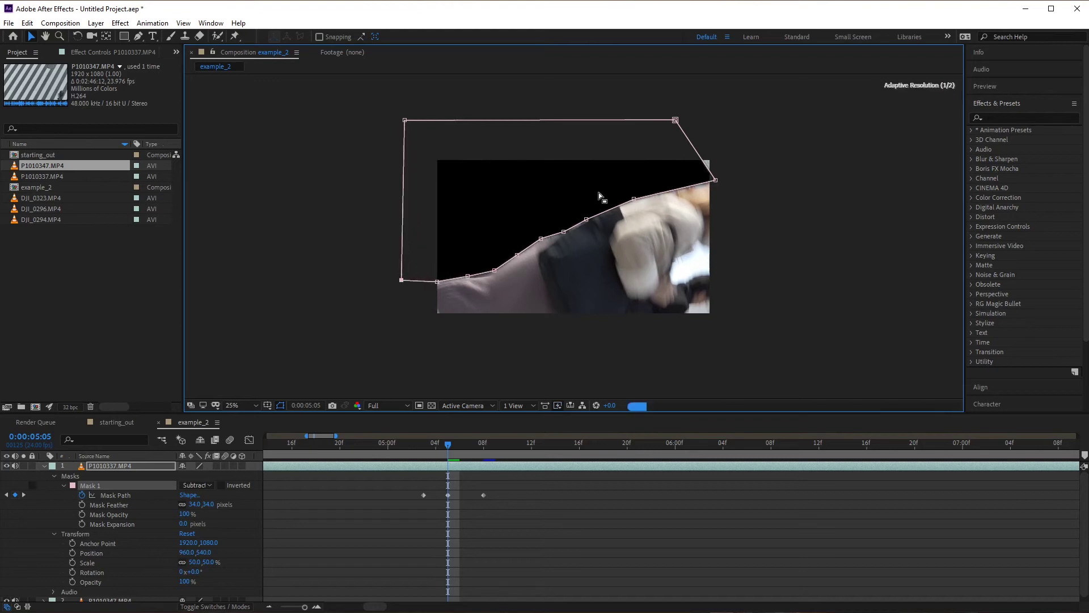
Step: At 0:00:05:04, lower the mask's two bottom-left points
click(483, 446)
drag(480, 448, 435, 447)
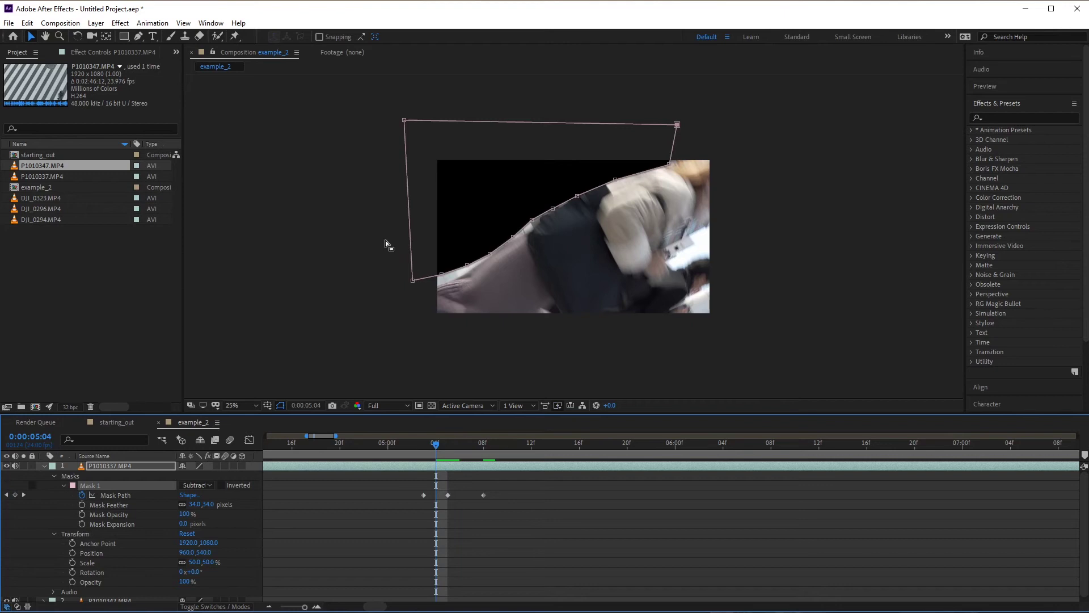
drag(386, 240, 442, 285)
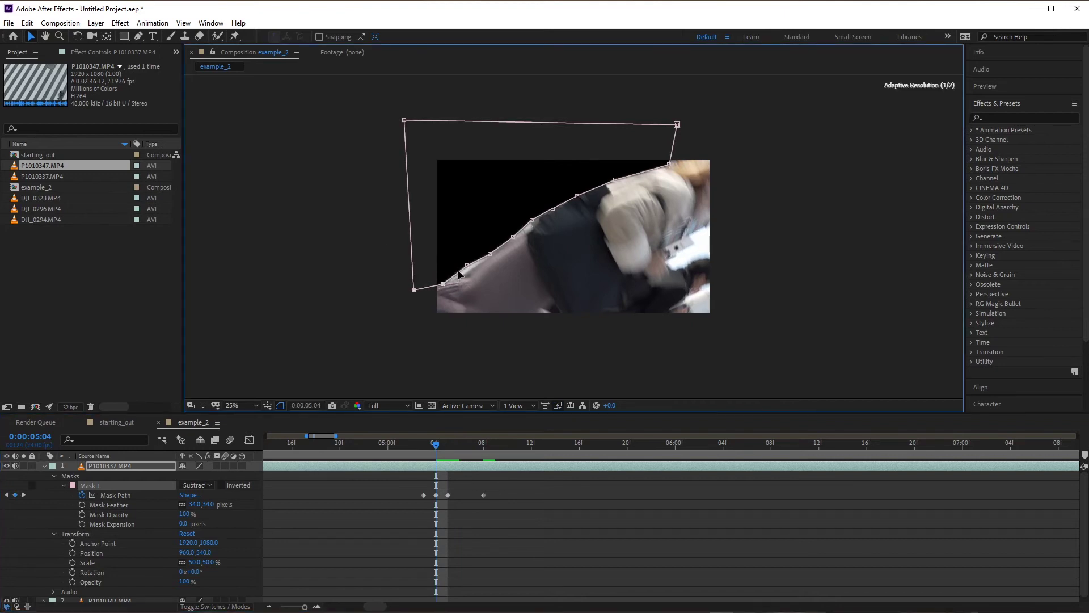
Step: At 0:00:05:02, marquee-select the upper mask points and move them to reshape the reveal
drag(336, 436, 358, 444)
click(363, 443)
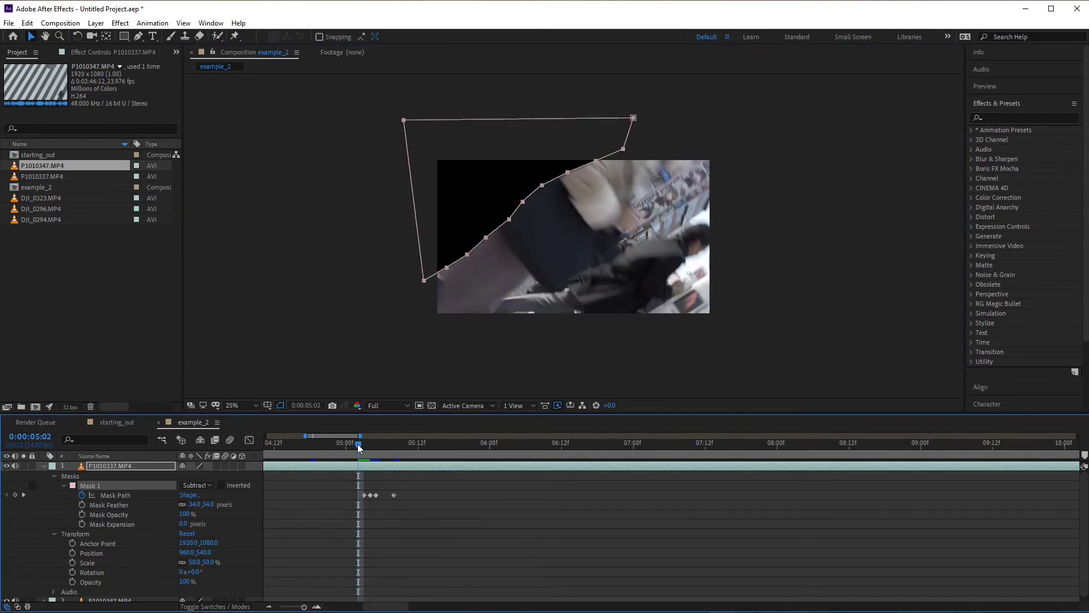
drag(383, 102, 673, 296)
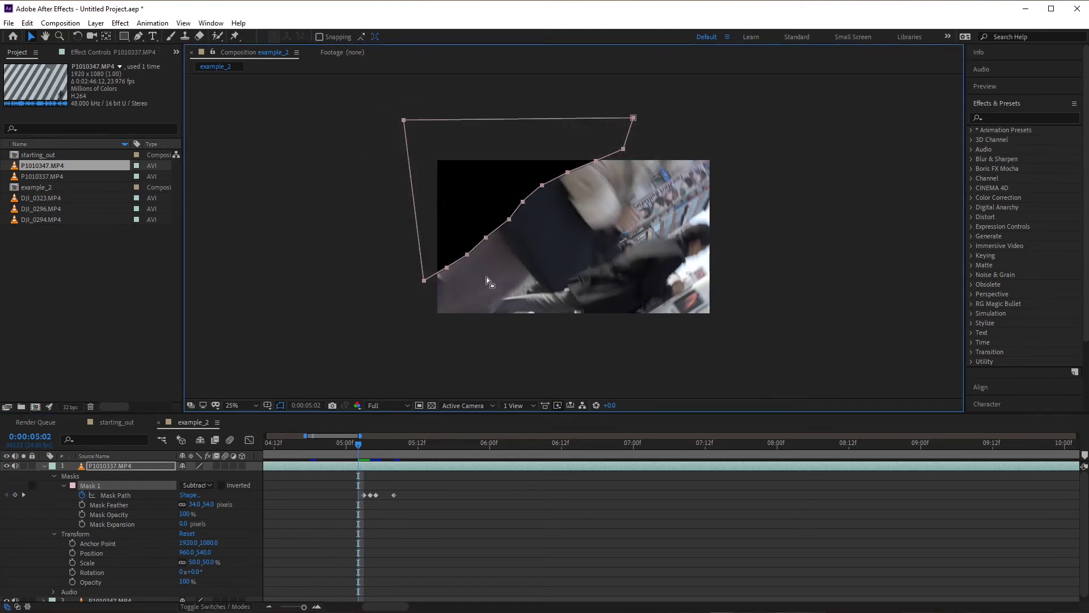
drag(468, 257, 440, 250)
drag(553, 143, 575, 161)
Step: Slide the lower crosswalk clip (layer 2) earlier in the timeline
click(354, 442)
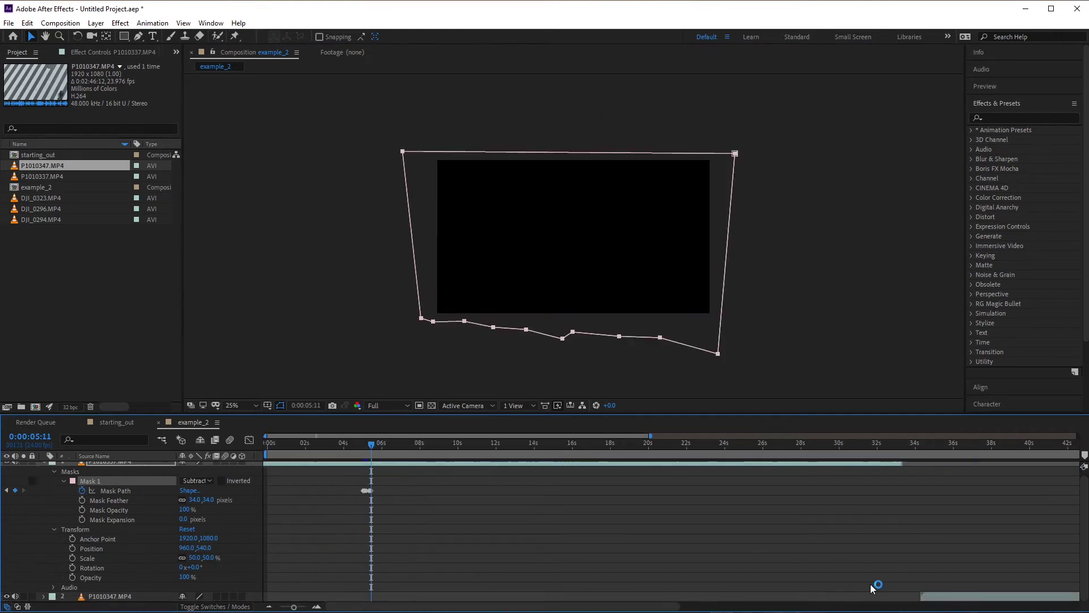
drag(1025, 595, 522, 574)
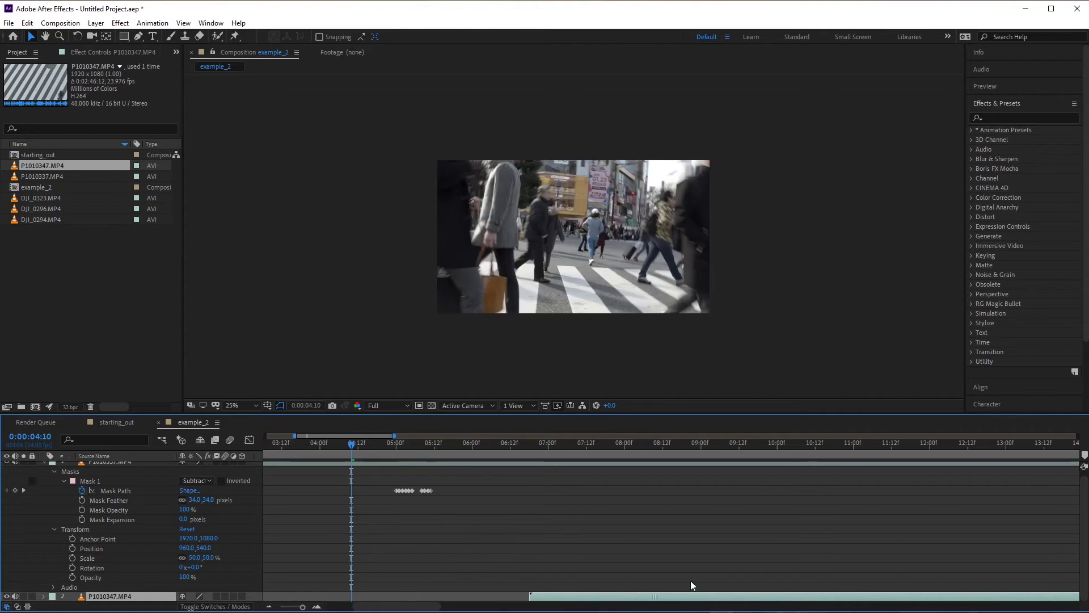
drag(688, 583, 513, 589)
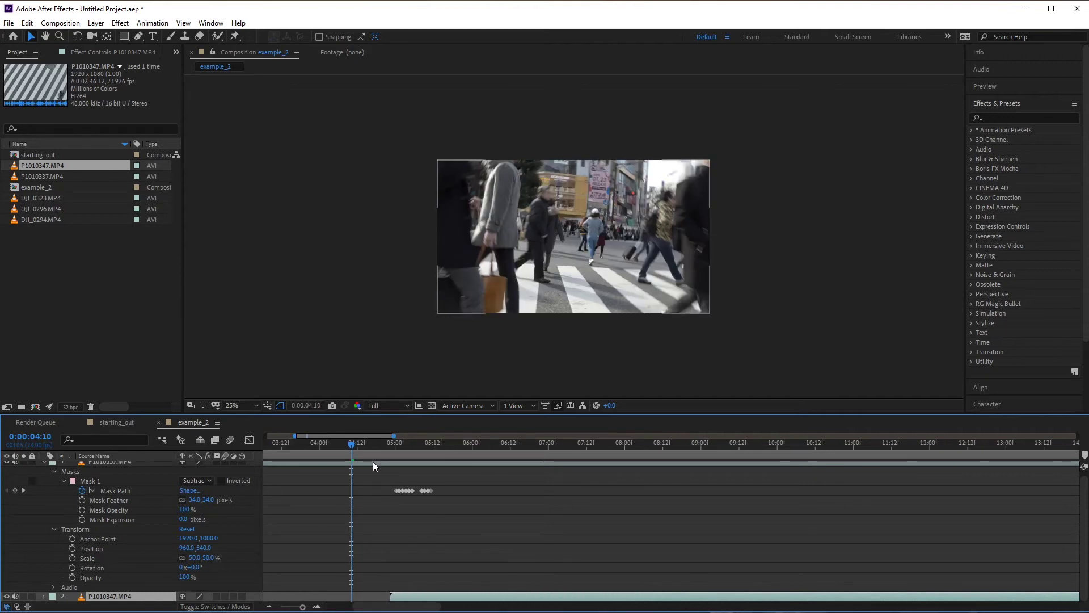
Step: Check the transition between 0:00:04:19 and 0:00:05:11 with the top clip's mask shown
click(379, 448)
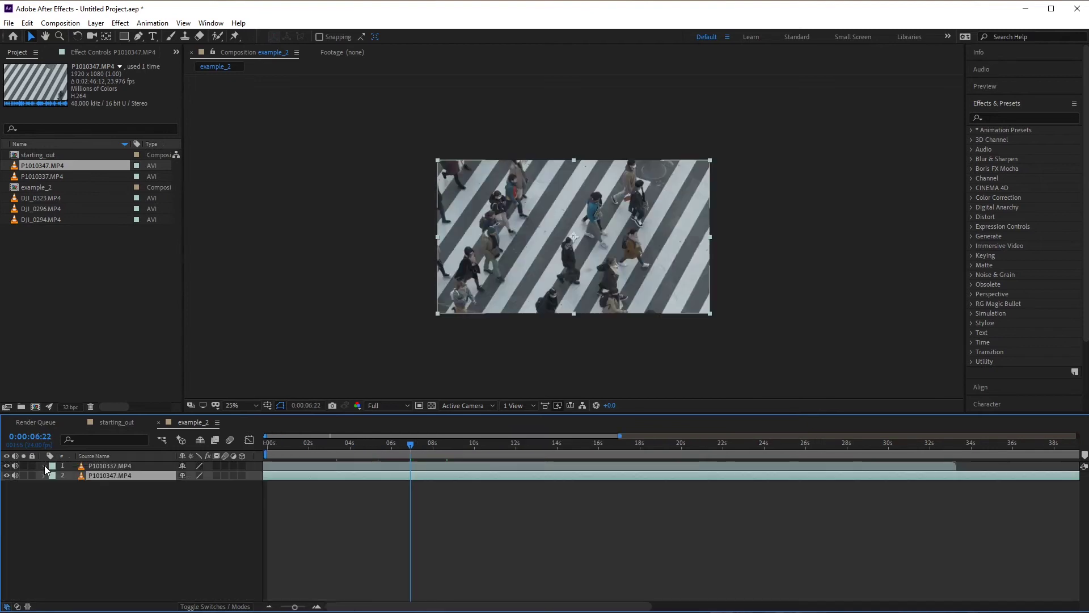
click(45, 466)
click(375, 446)
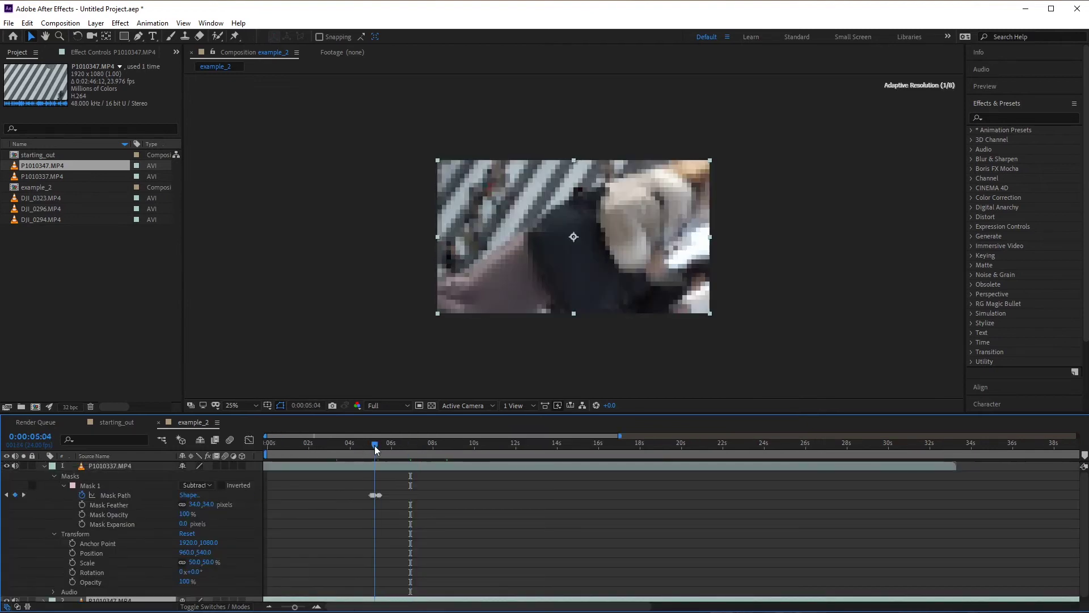
drag(376, 450, 380, 448)
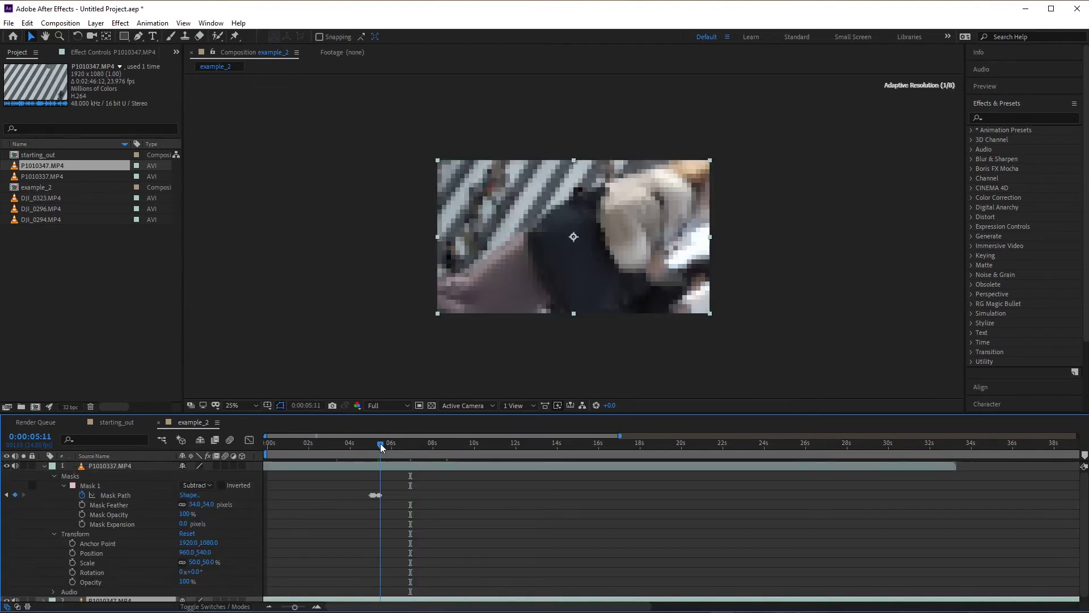
click(45, 467)
click(46, 467)
click(148, 465)
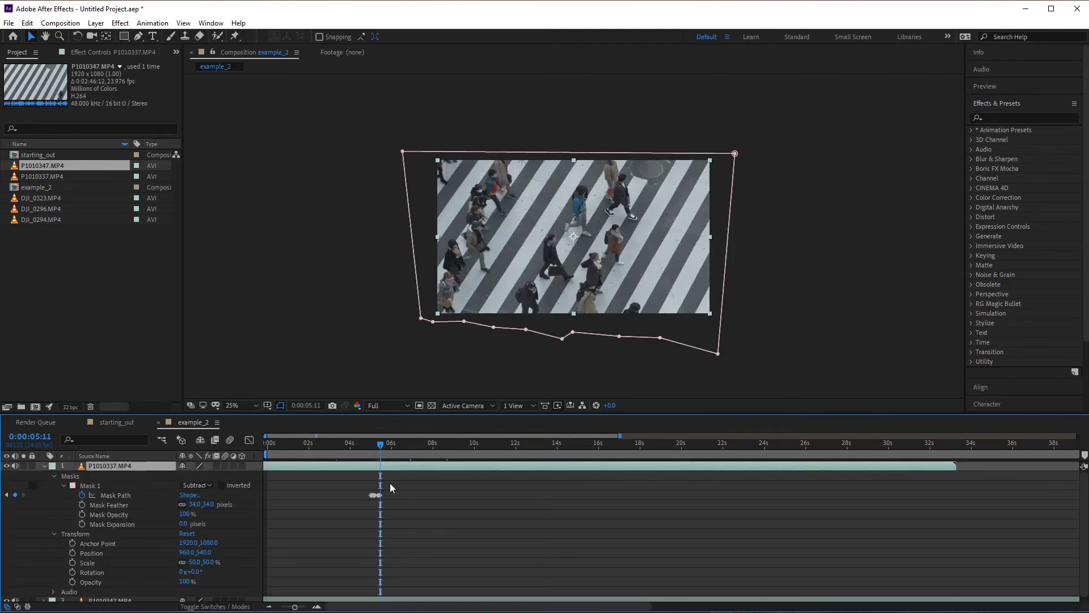
Step: Preview the mask transition starting from 0:00:04:17
key(space)
scroll(400, 454, up, 4)
click(319, 447)
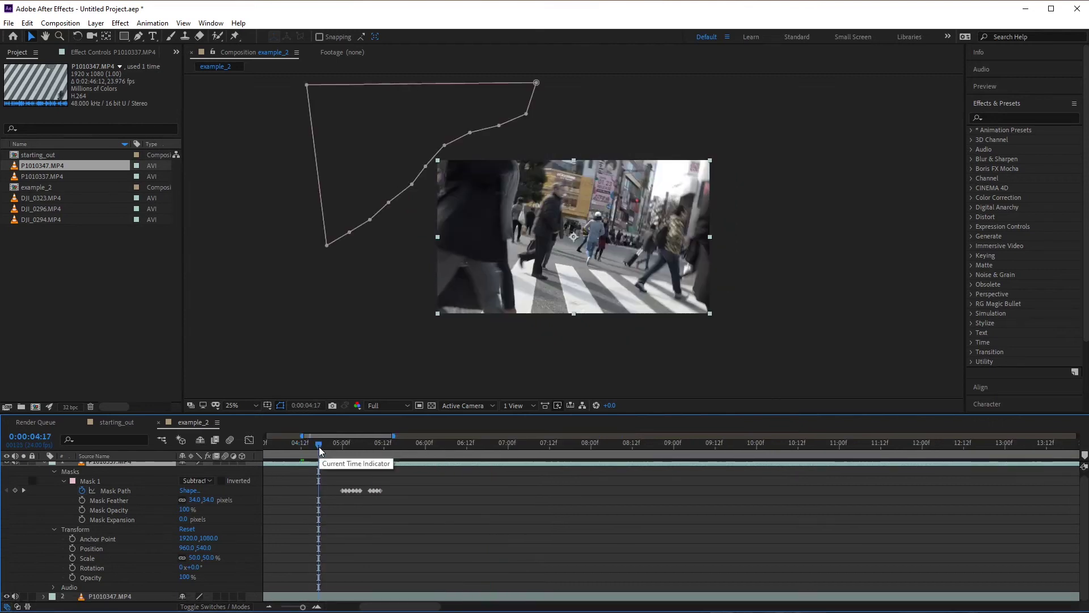
key(space)
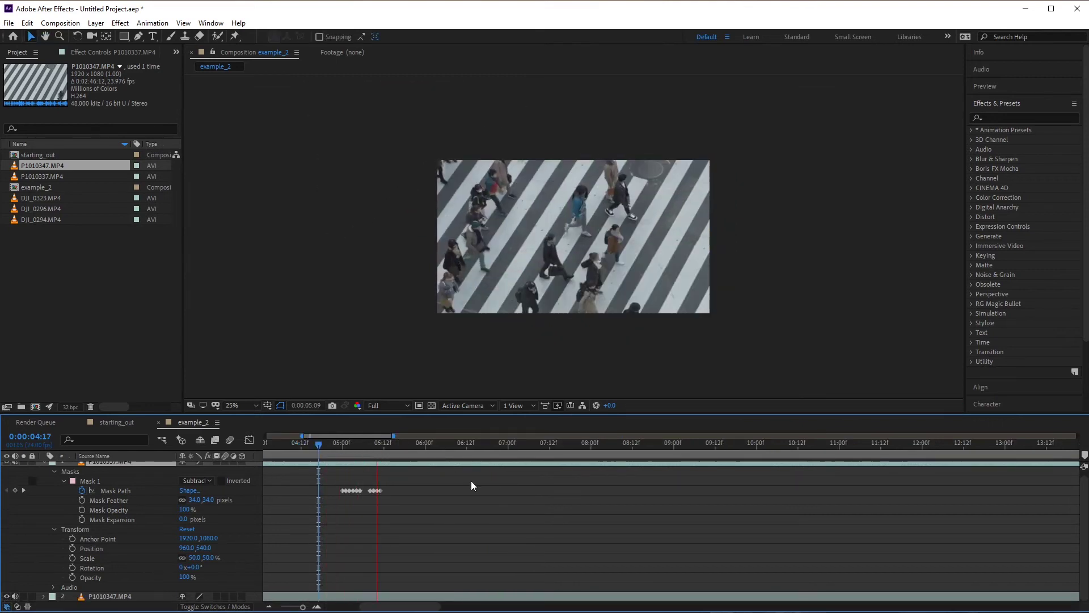
key(space)
scroll(522, 474, down, 3)
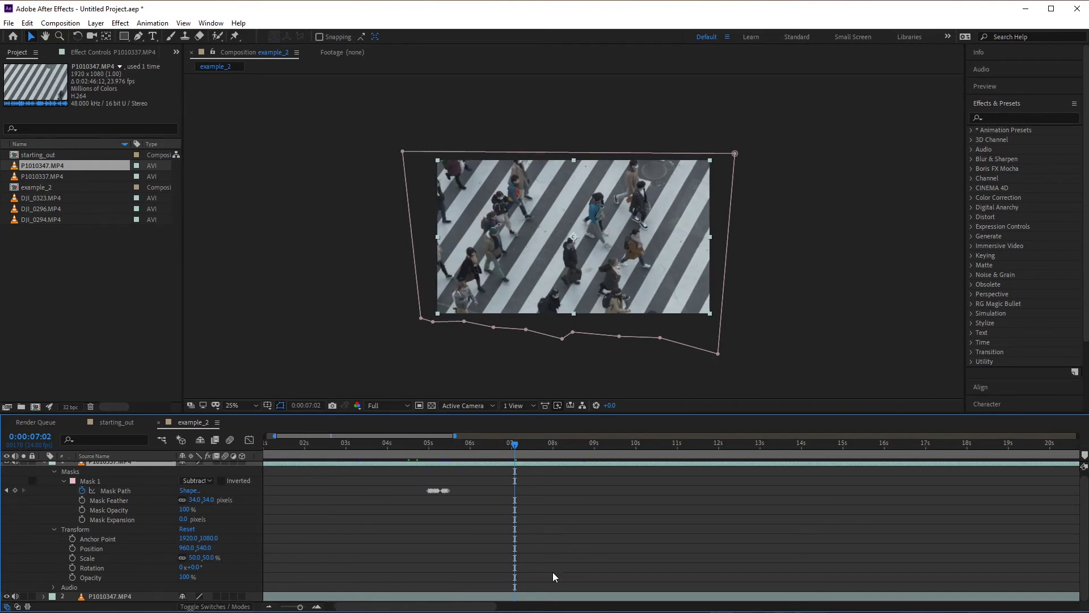
Step: Enable Time Remapping on the lower crosswalk clip via Time in its layer menu
right_click(539, 601)
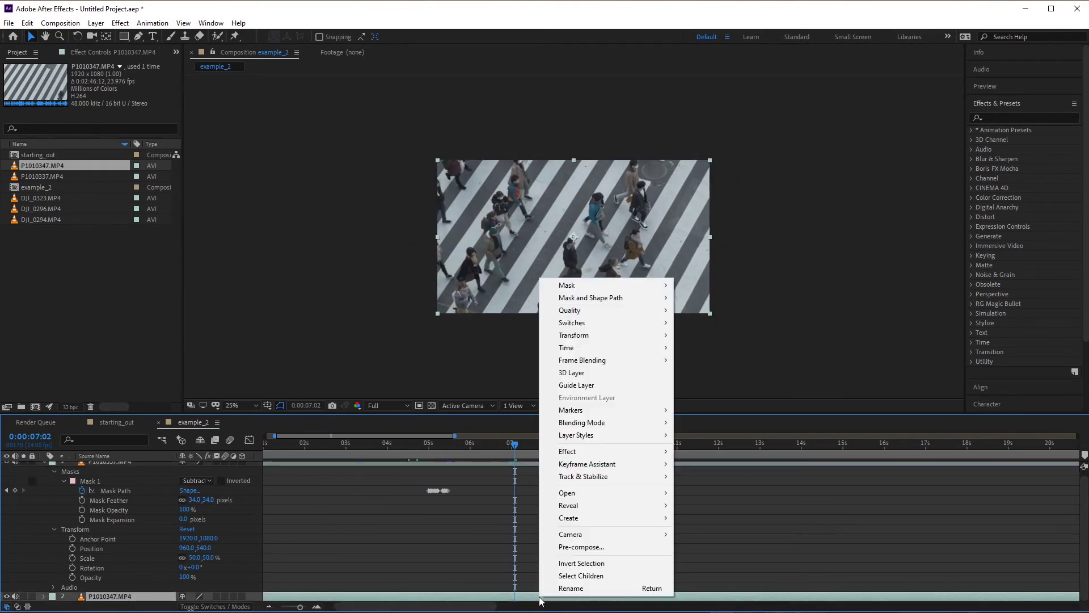
mouse_move(619, 352)
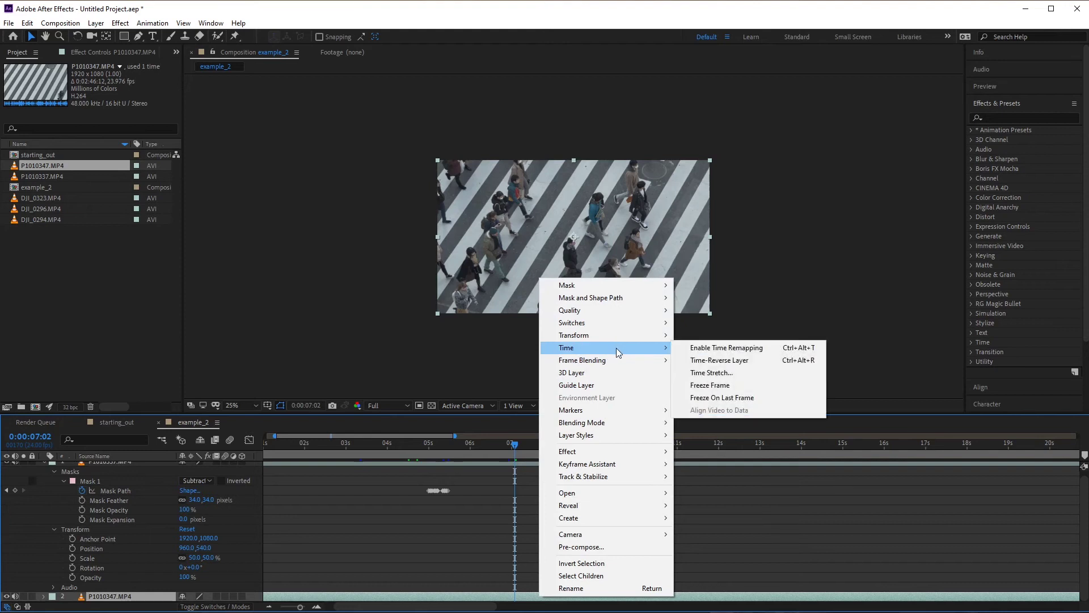
right_click(516, 603)
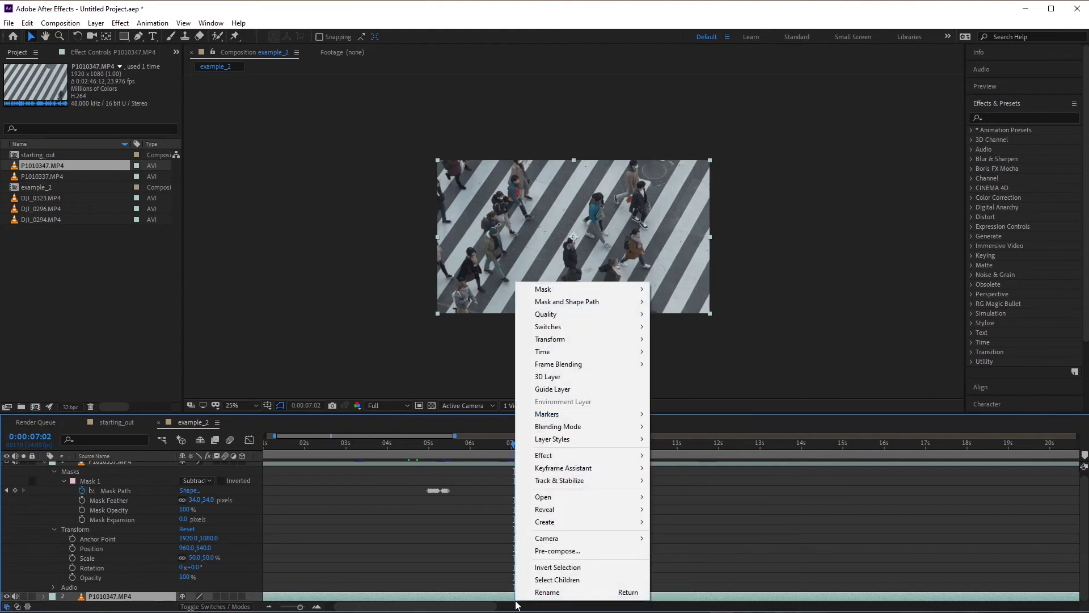
mouse_move(572, 353)
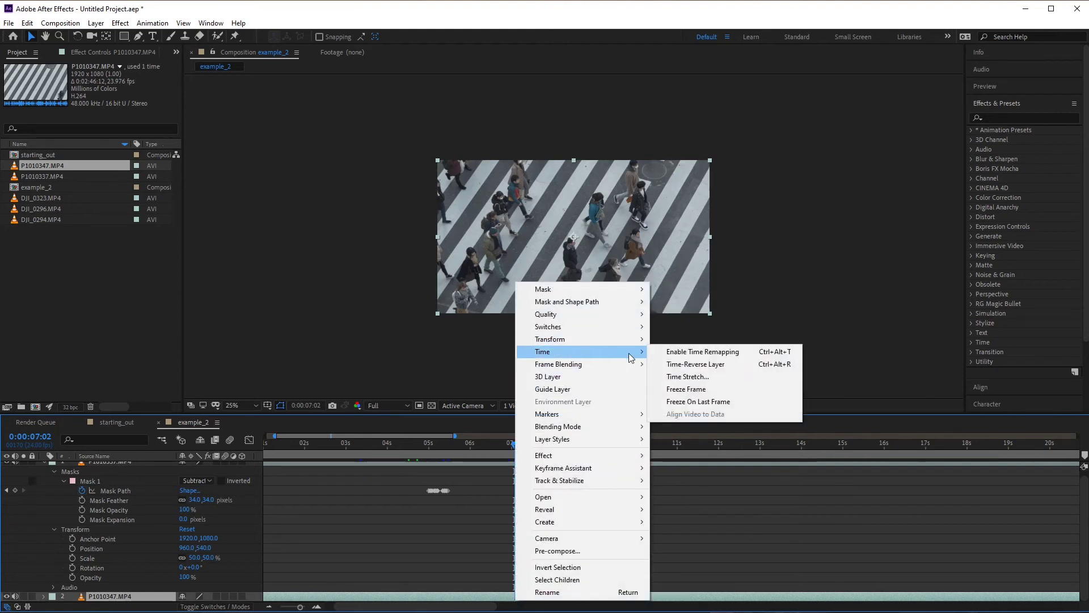
click(683, 352)
Step: Add Time Remap keyframes at 0:00:07:05 and 0:00:16:21, then select them for retiming
mouse_move(514, 445)
mouse_down()
mouse_move(479, 444)
mouse_move(530, 444)
mouse_move(520, 444)
mouse_up()
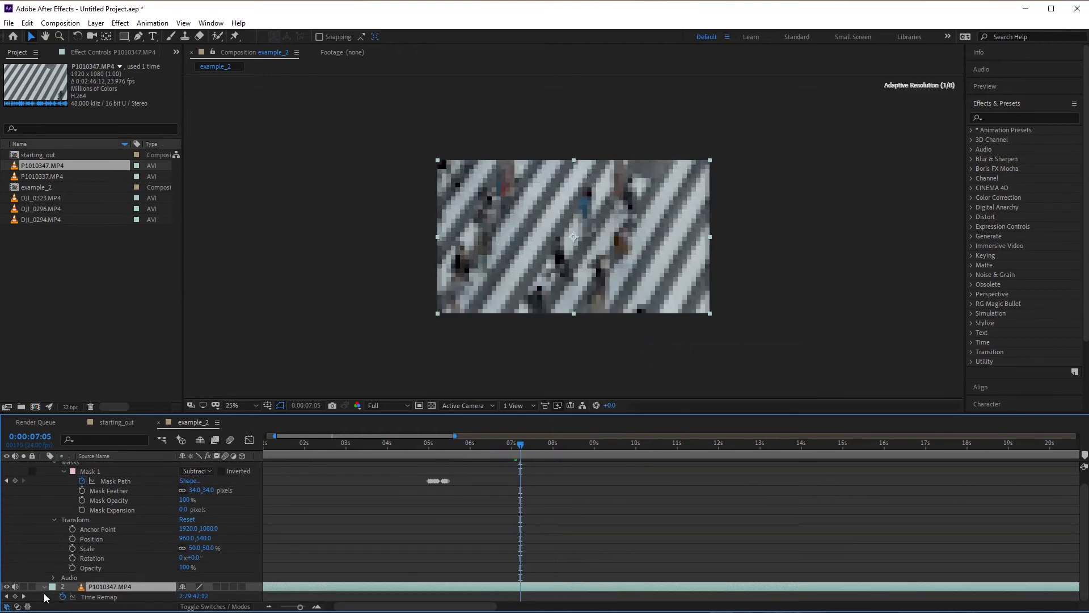
click(15, 597)
key(ctrl+plus)
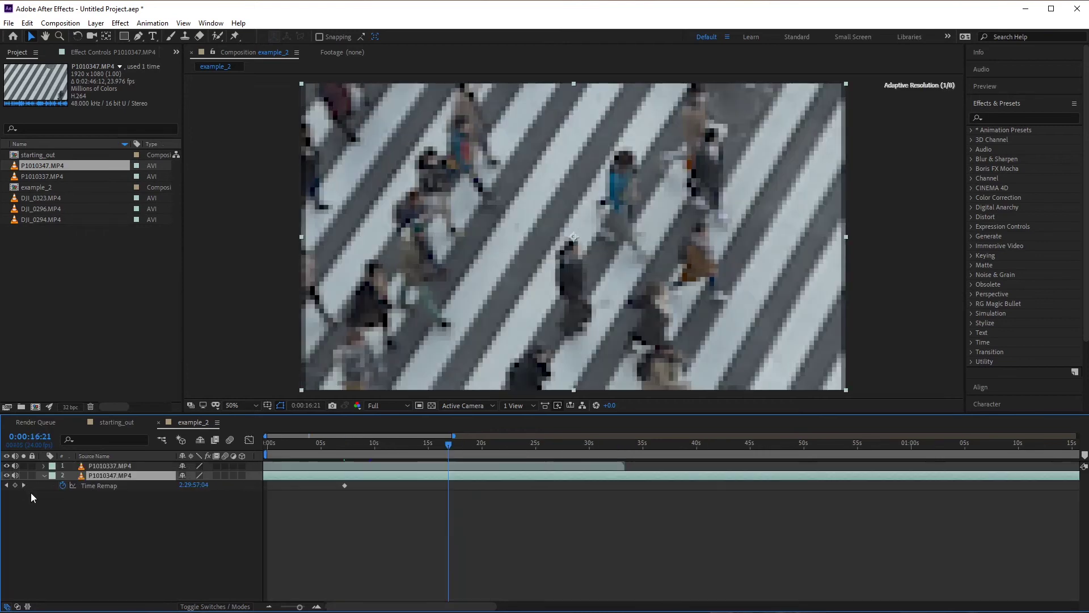
click(15, 485)
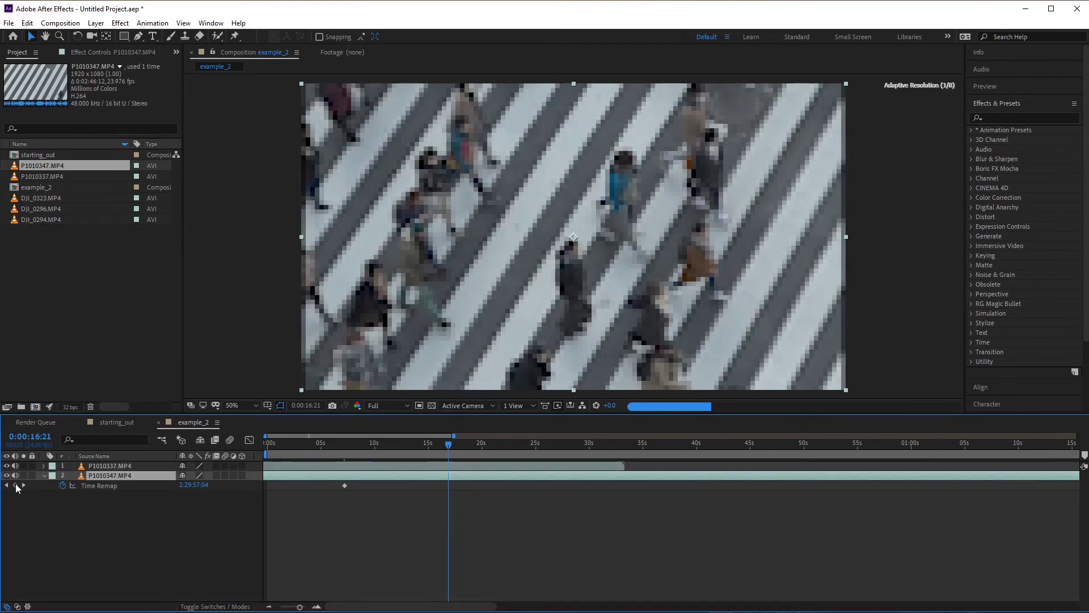
click(268, 608)
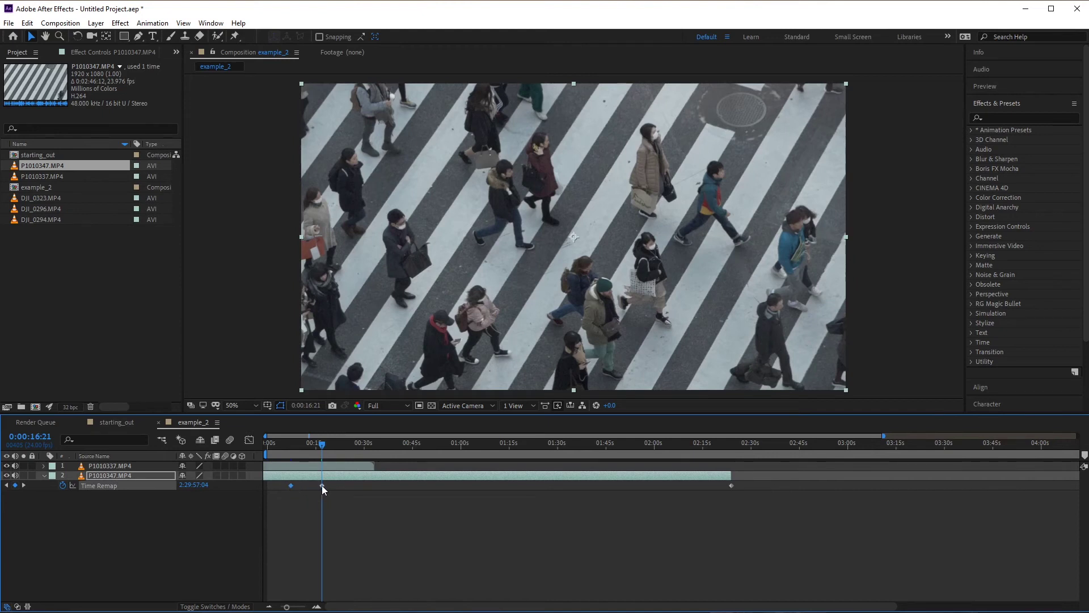
drag(294, 526, 706, 486)
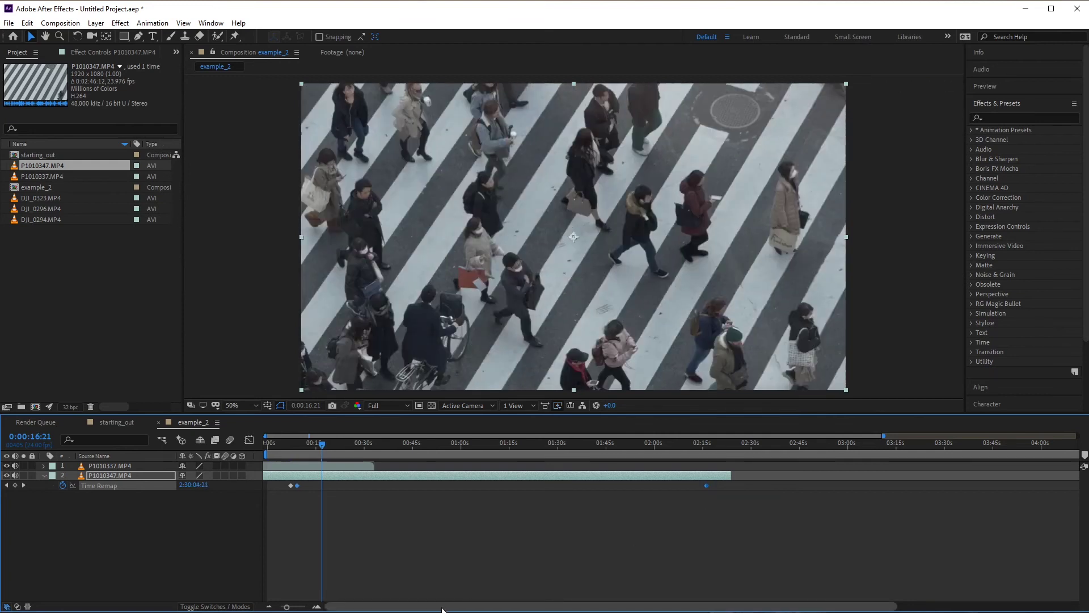
Step: Preview the sped-up crosswalk clip from 0:00:06:13
scroll(430, 447, up, 5)
click(430, 447)
key(space)
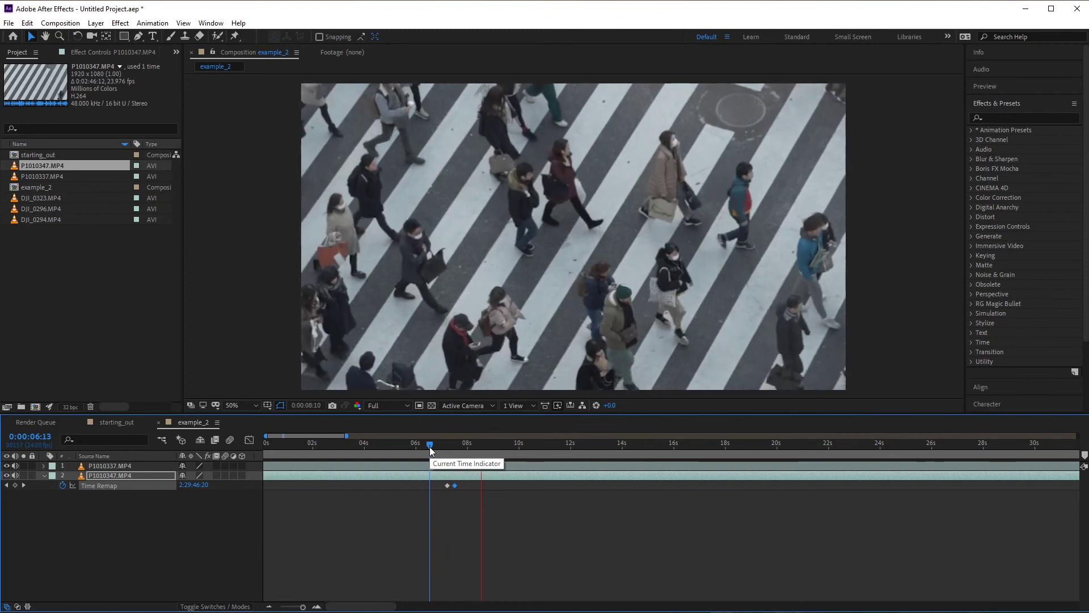
Step: Preview the comp from the start to 0:00:07:13, then trim layer 2's out point to about 14 seconds
scroll(430, 448, down, 10)
click(266, 446)
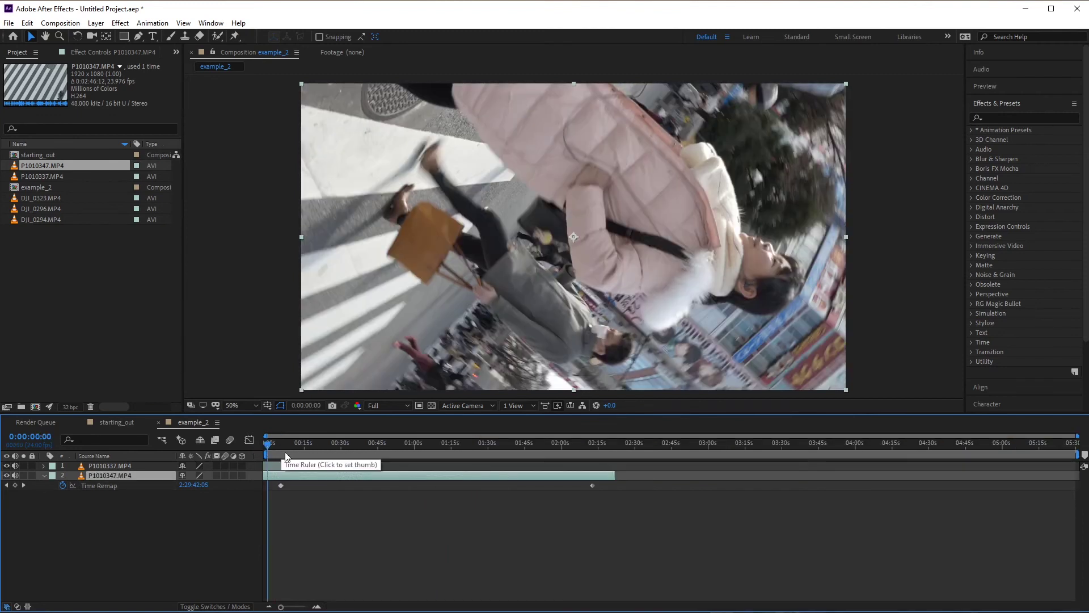
key(space)
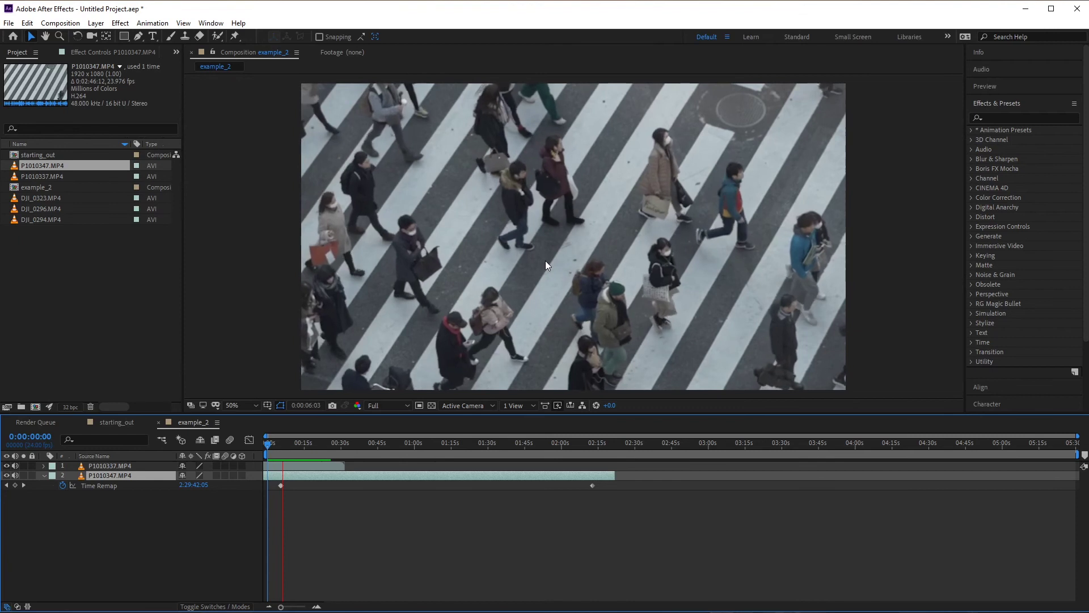
key(space)
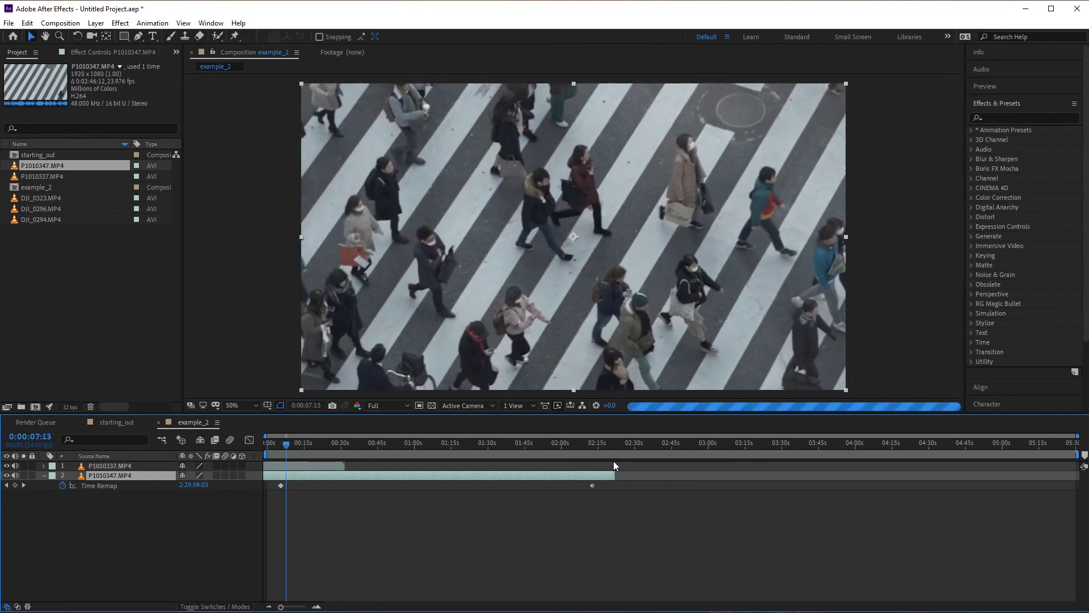
drag(608, 476, 300, 478)
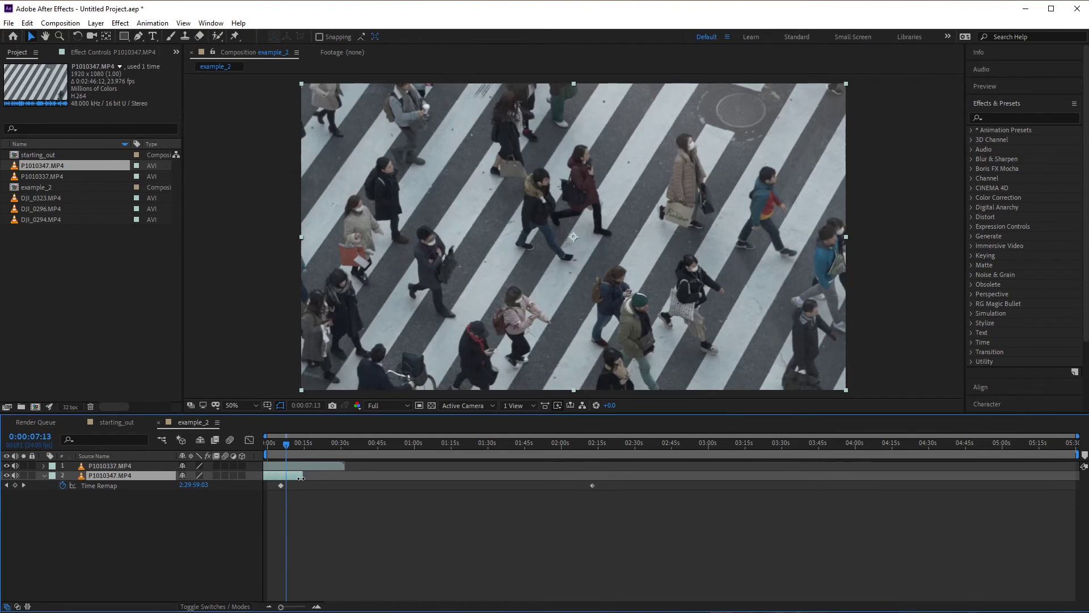